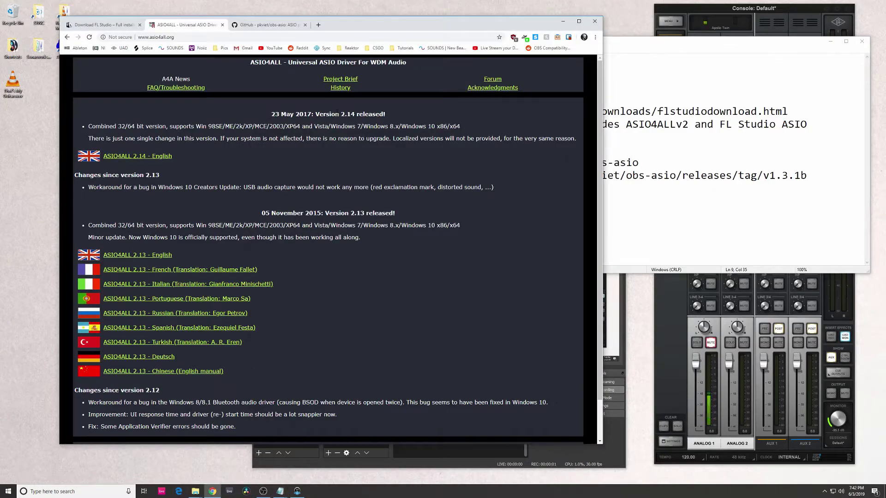
- Bring OBS Settings.txt, listing ASIO4ALLv2, FL Studio ASIO and OBS ASIO links, in front of the browser
click(690, 205)
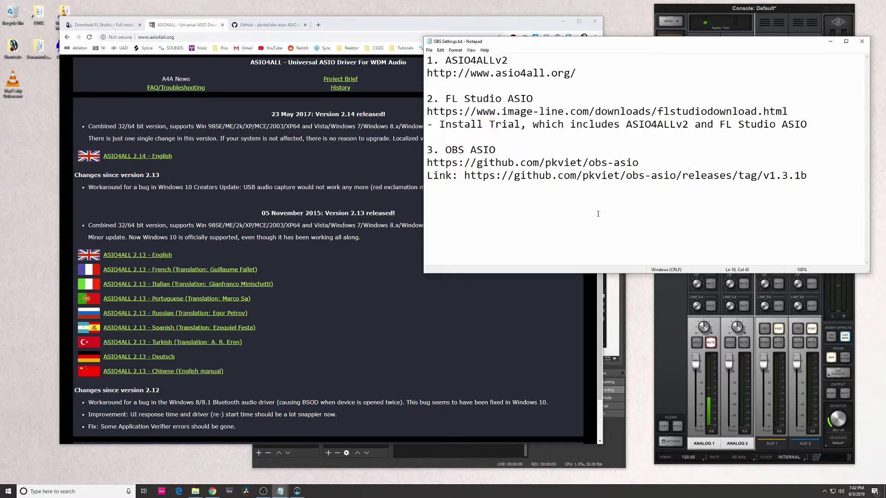
click(608, 445)
click(681, 208)
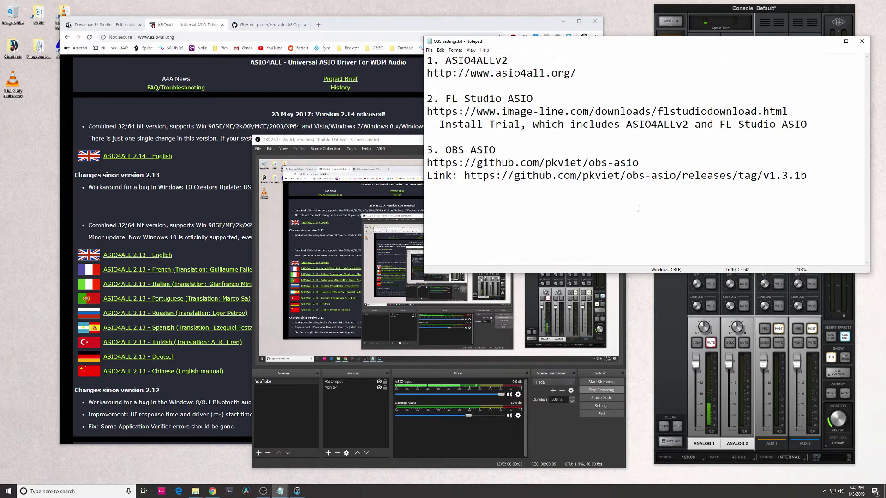
click(377, 153)
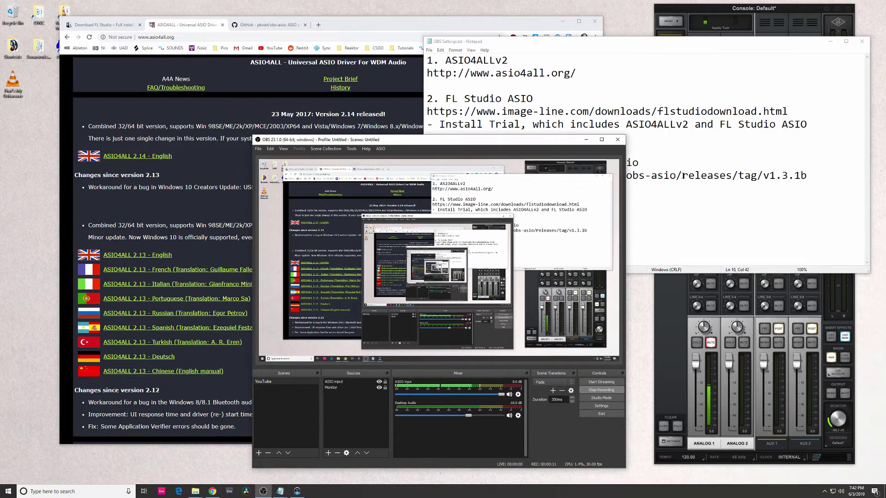
click(647, 201)
click(409, 21)
click(825, 169)
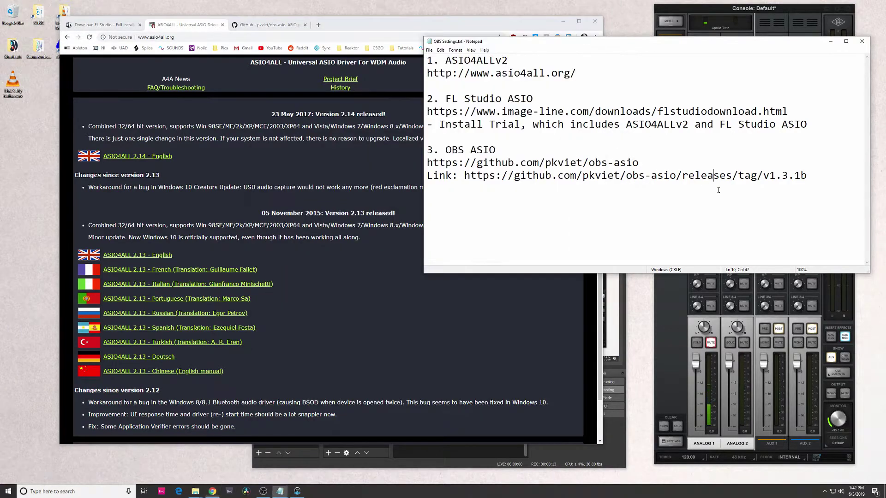
click(824, 178)
- Highlight the ASIO4ALLv2 note, then the ASIO4ALL 2.14 English download link on asio4all.org
drag(430, 60, 523, 61)
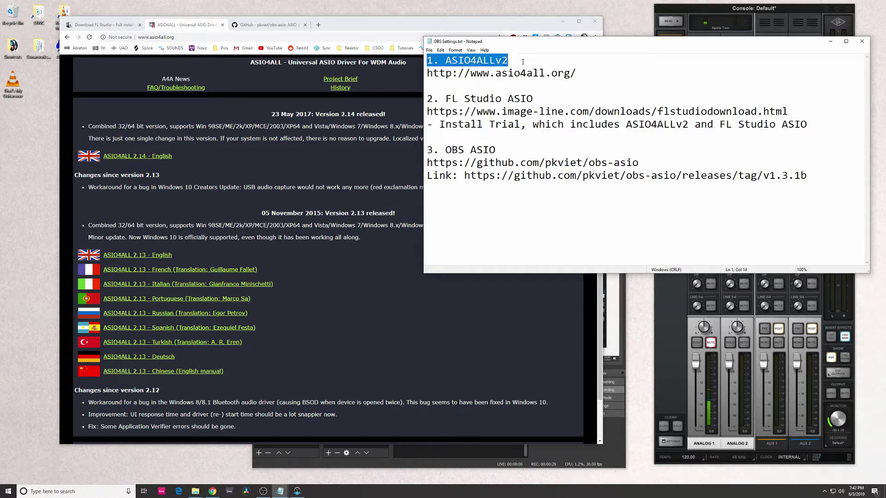
click(529, 82)
click(215, 87)
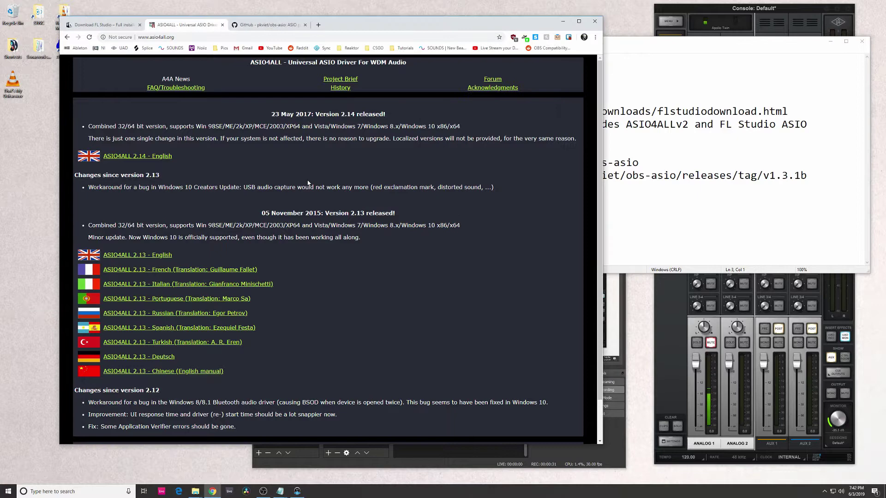
click(744, 124)
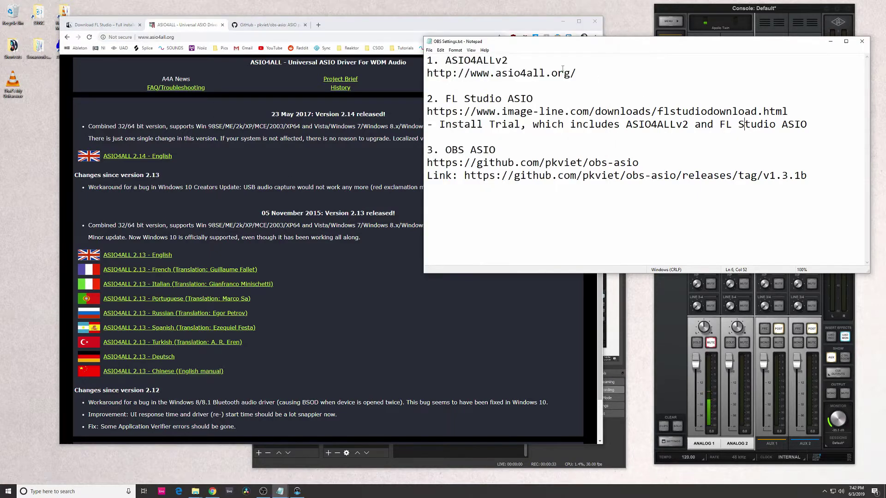
click(237, 161)
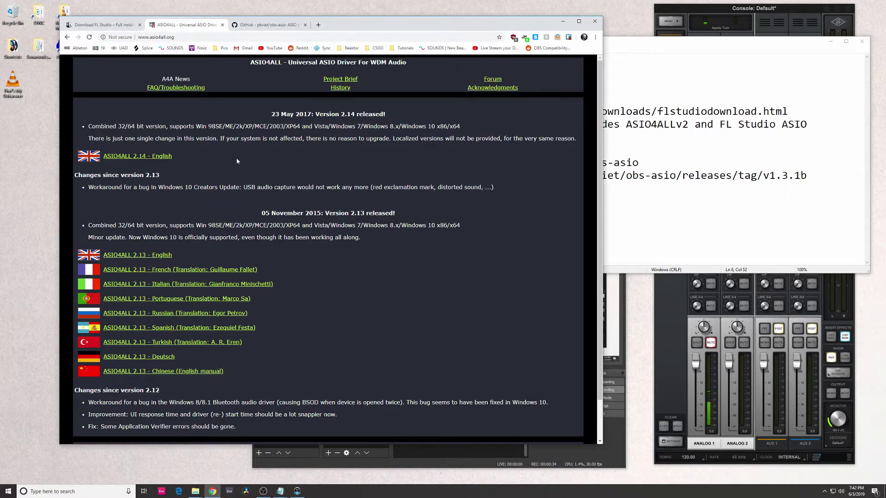
drag(173, 158, 143, 162)
click(184, 159)
- Highlight the image-line.com address in the notes, then switch to the FL Studio download page
click(645, 217)
click(558, 111)
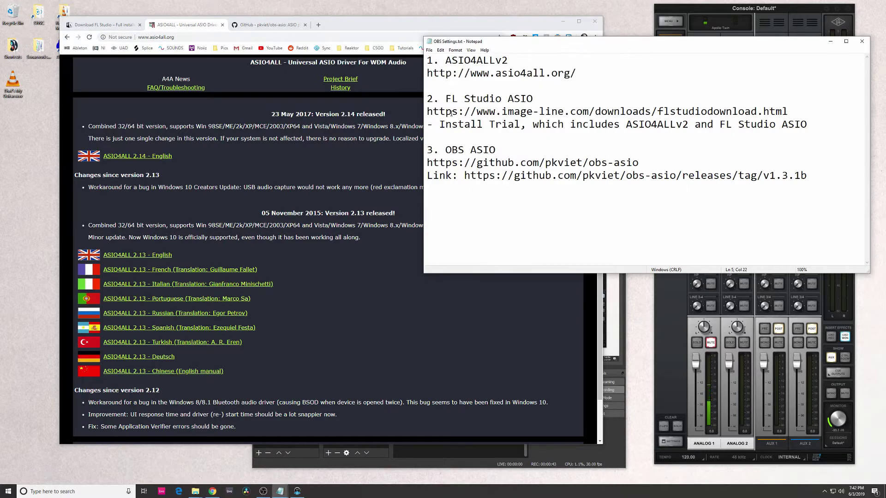
drag(427, 111, 590, 111)
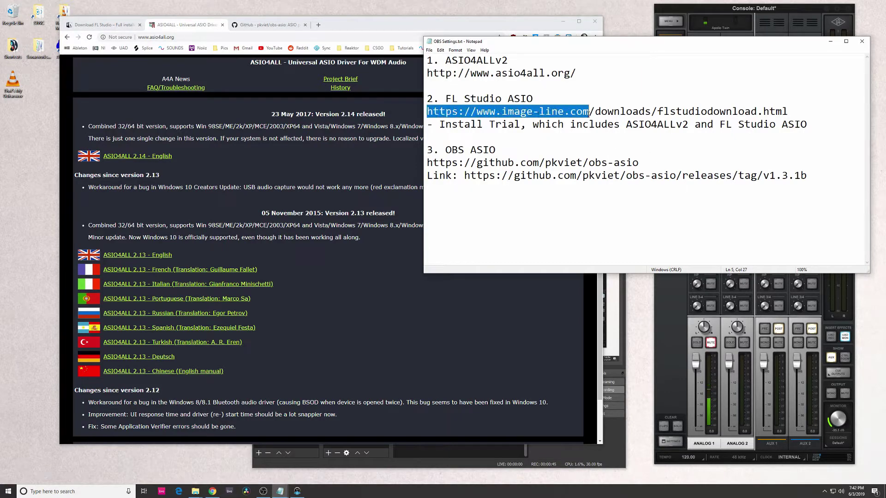
click(495, 98)
click(117, 25)
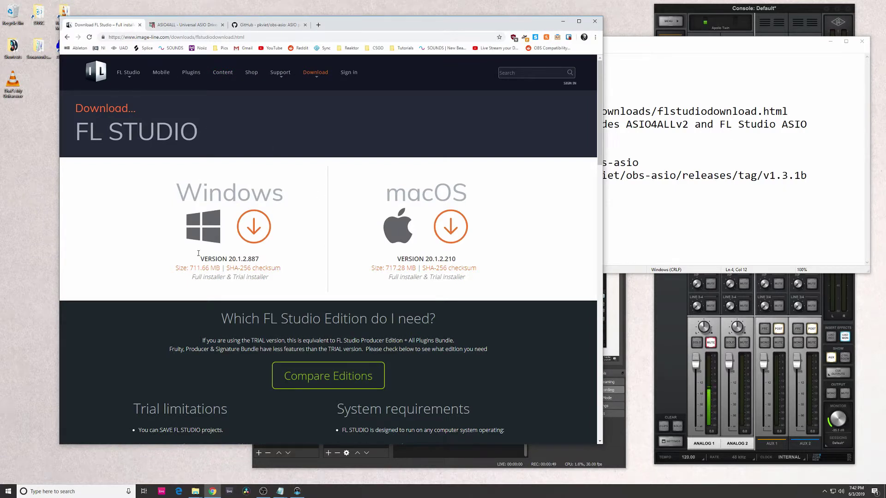
- Highlight the ASIO4ALLv2 heading and the asio4all.org address in the notes
click(707, 148)
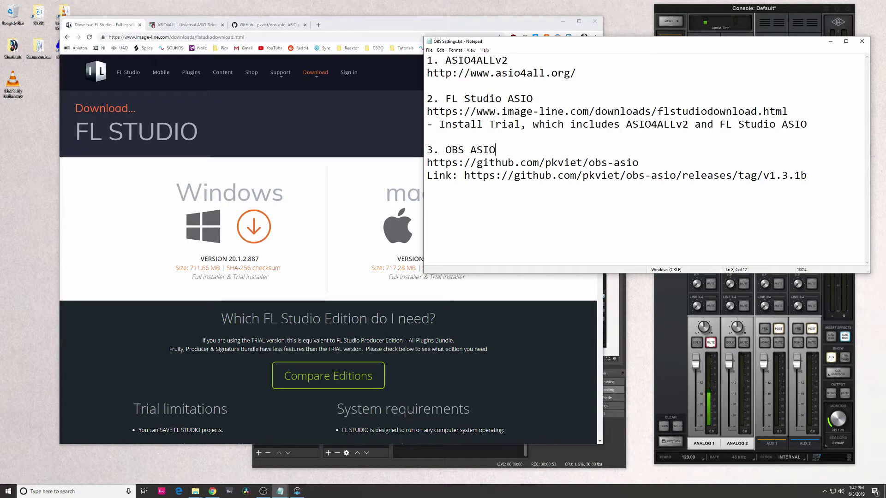
drag(445, 60, 517, 60)
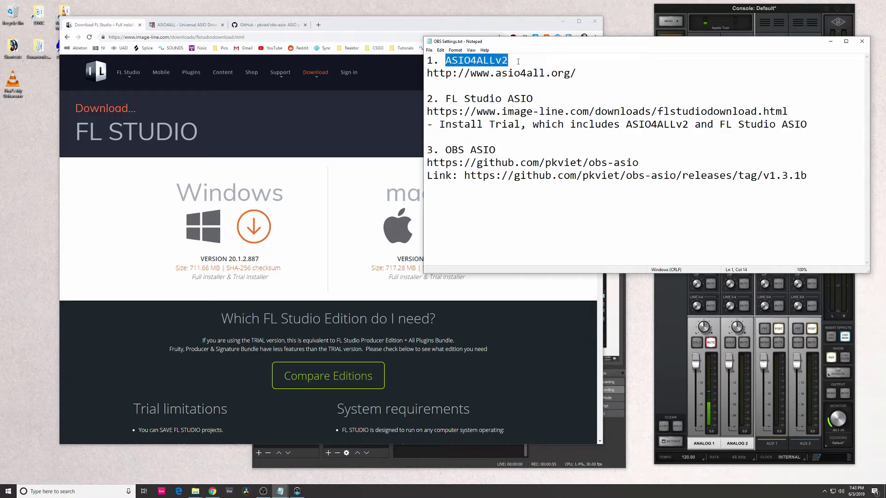
click(518, 61)
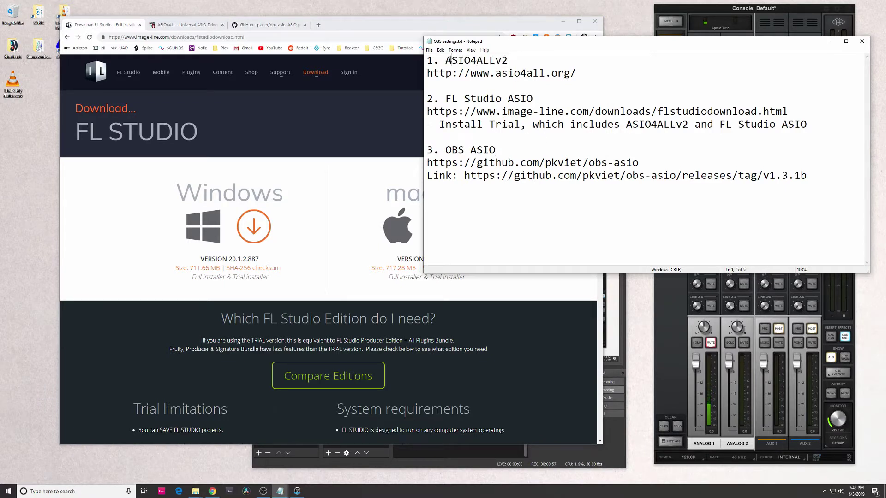
drag(446, 60, 483, 60)
click(501, 64)
click(495, 73)
double_click(504, 70)
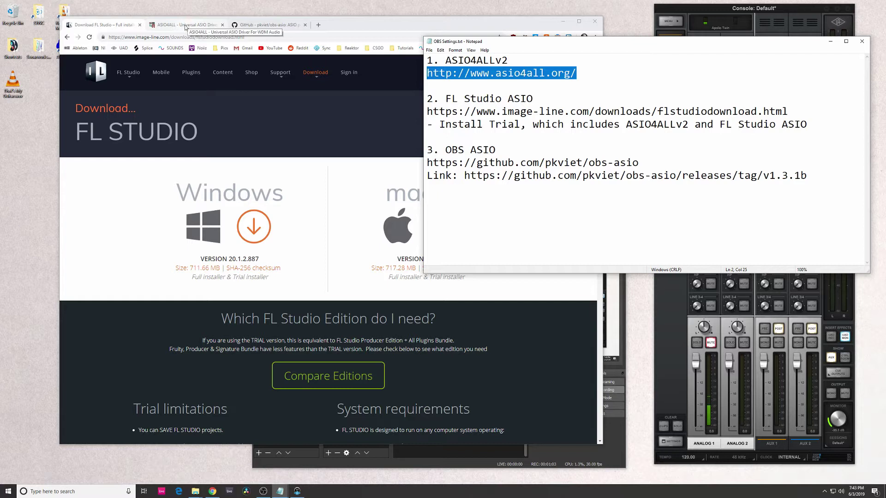
click(488, 136)
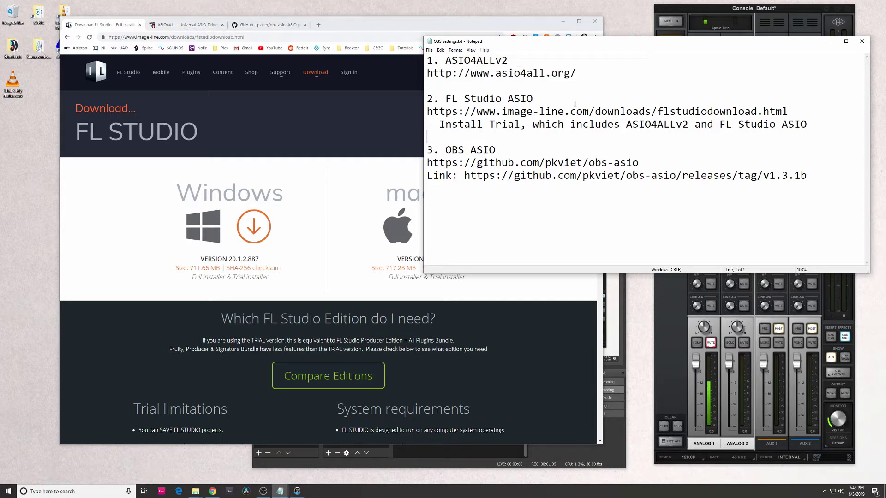
- Highlight the FL Studio trial install note and the FL Studio ASIO heading
drag(812, 125, 541, 113)
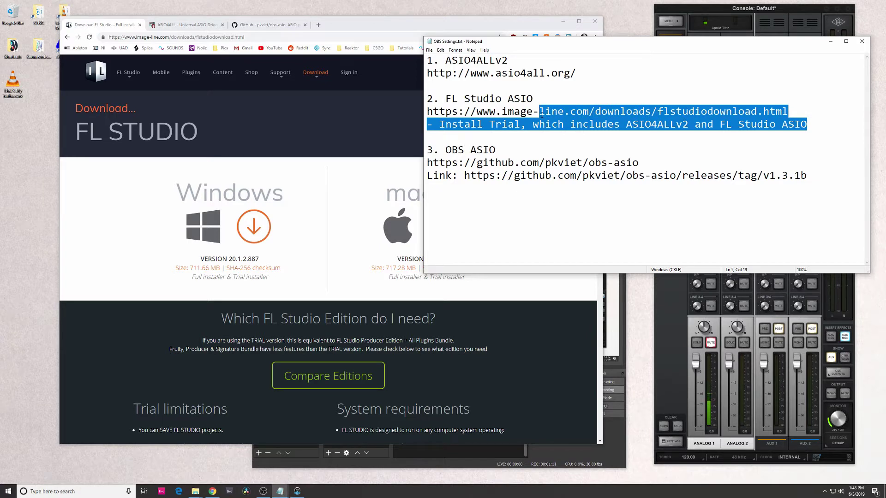
click(571, 122)
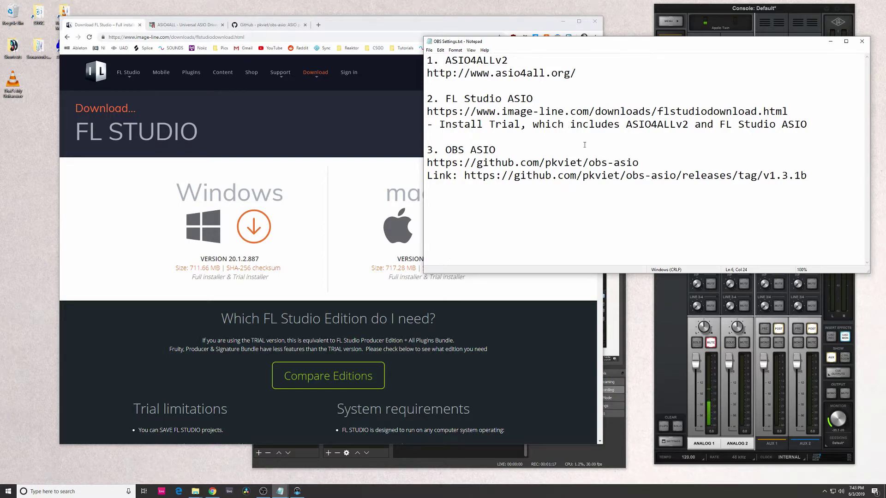
drag(427, 98, 520, 99)
click(540, 98)
click(8, 492)
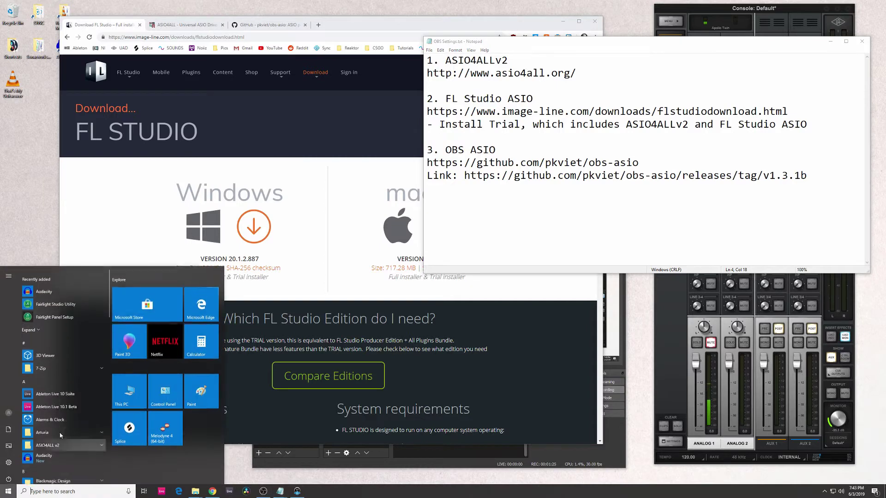
click(165, 382)
click(116, 363)
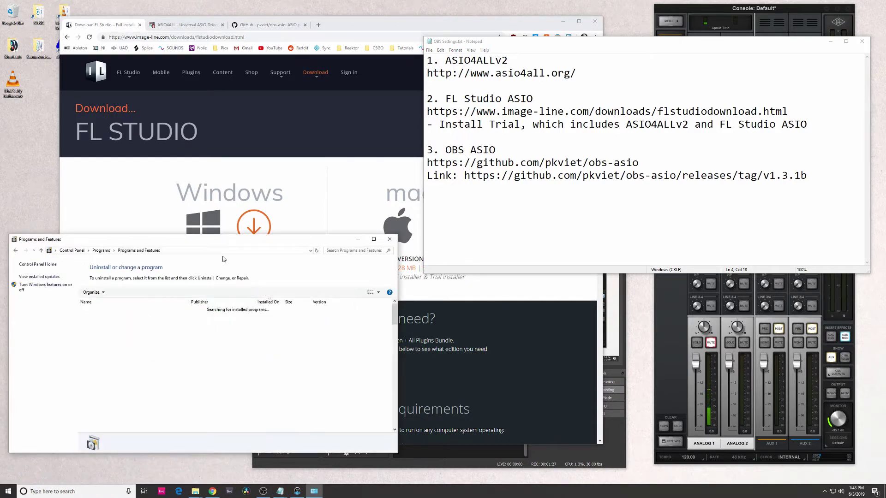
drag(225, 242, 518, 144)
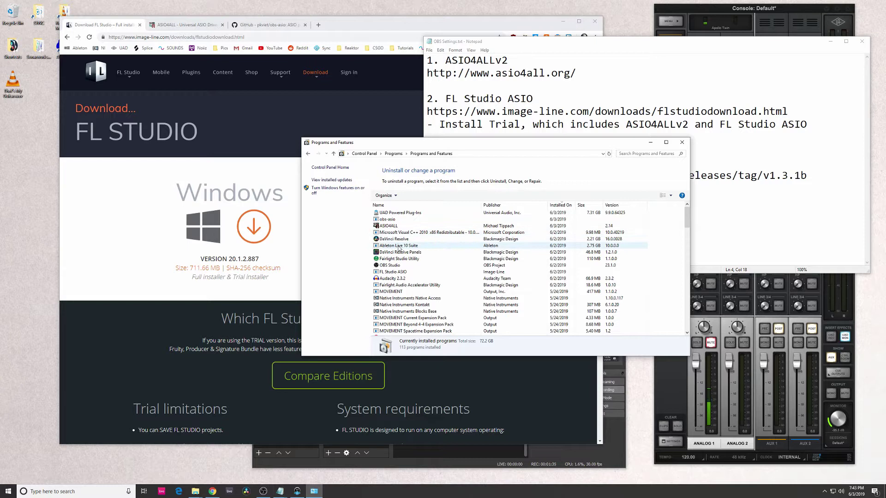
click(424, 273)
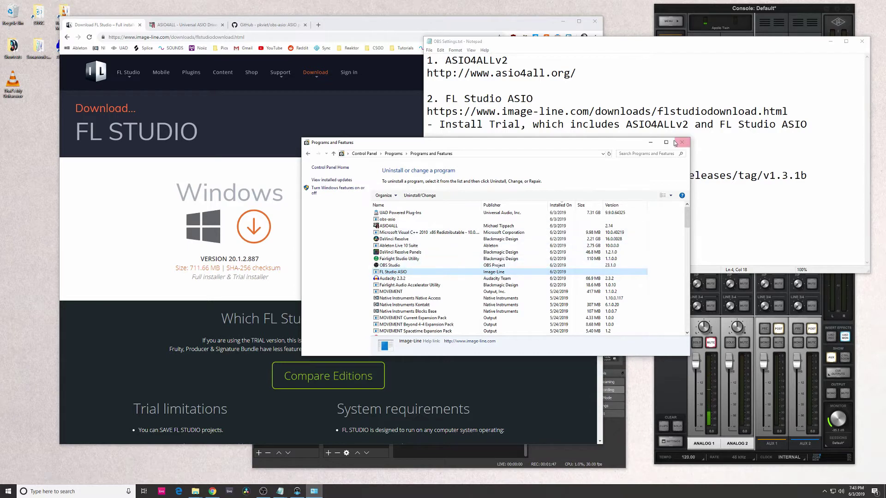
drag(673, 143, 547, 162)
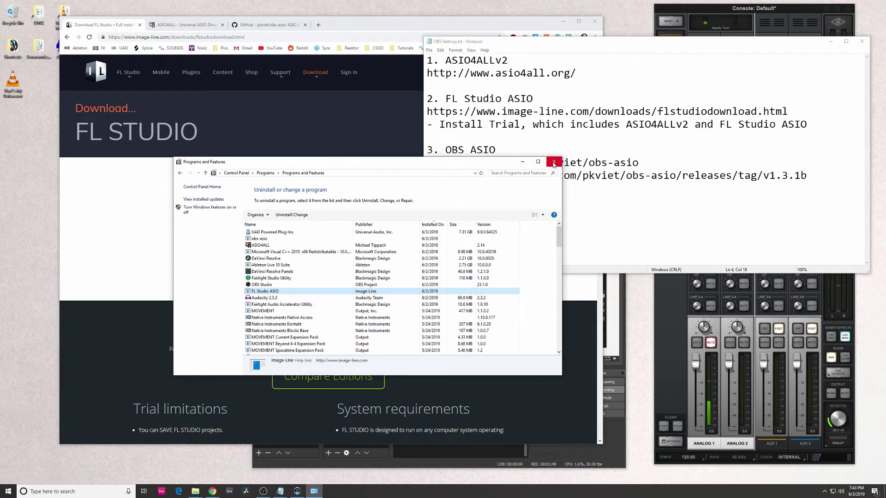
click(554, 163)
click(563, 205)
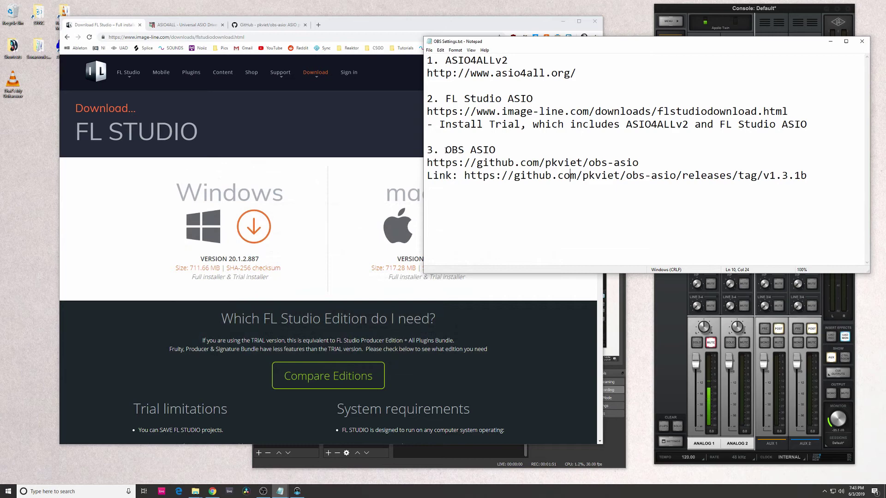
- Highlight the OBS ASIO heading and its GitHub address, then browse the obs-asio GitHub page
drag(444, 150, 495, 150)
click(515, 152)
drag(638, 162, 409, 161)
click(268, 21)
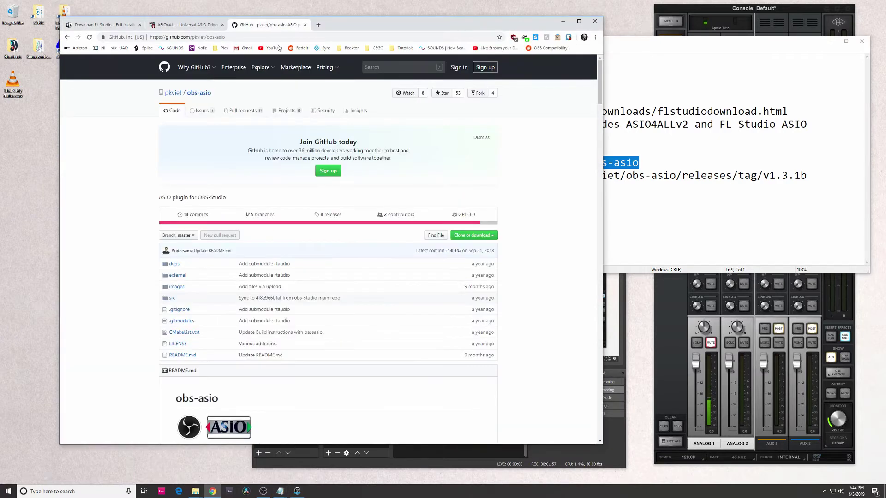
scroll(540, 265, down, 2)
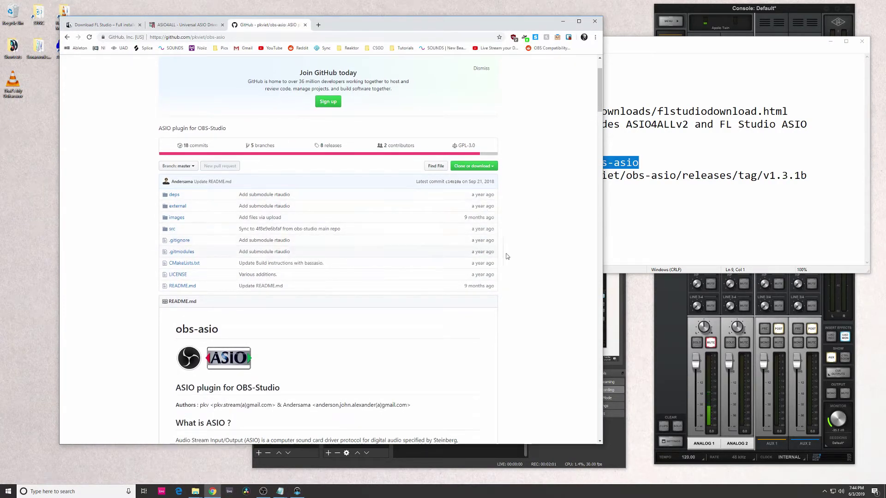
scroll(520, 254, down, 4)
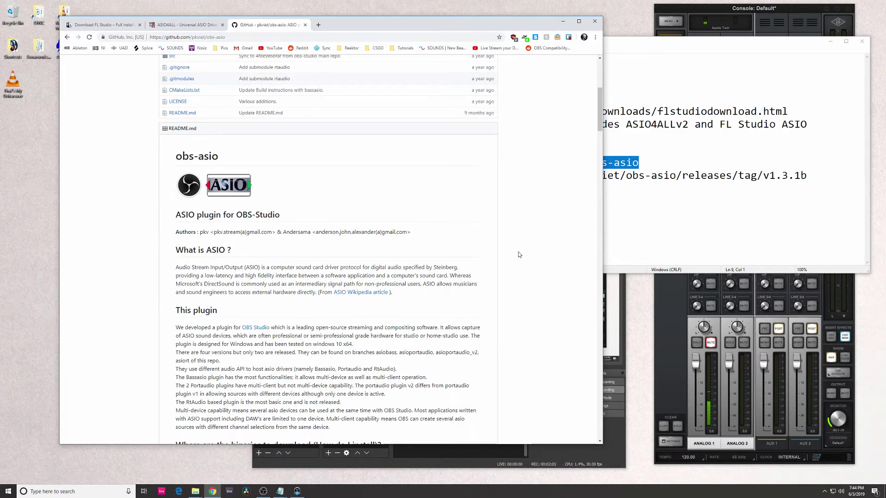
click(675, 147)
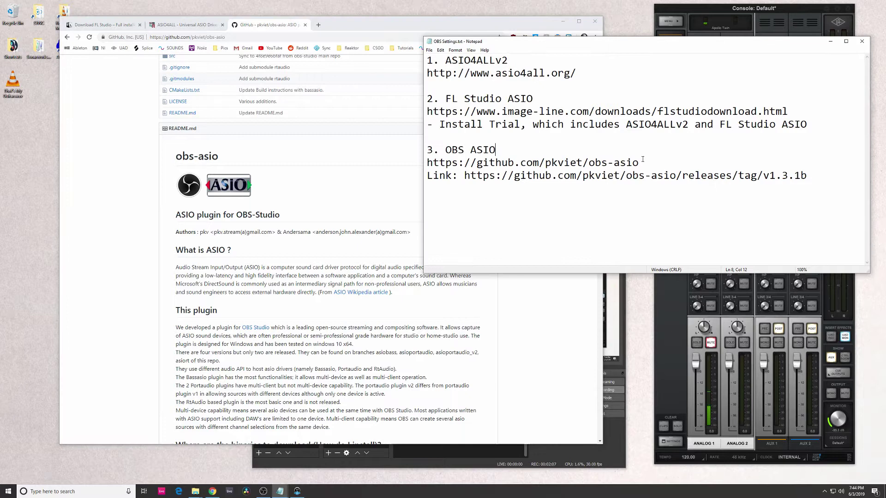
click(515, 313)
scroll(414, 219, up, 2)
scroll(414, 219, up, 4)
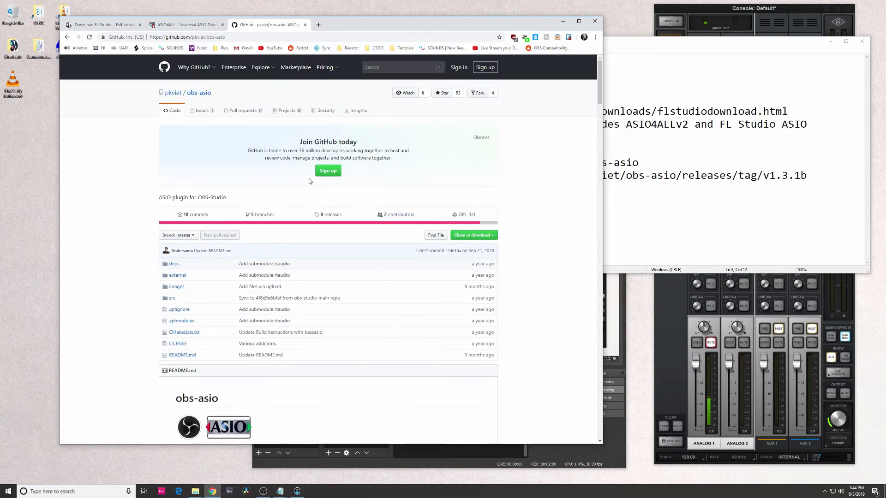
- Open the asio plugin 1.3.1 release and scroll to the obs-asio-installer-1.3.1.exe asset
click(325, 215)
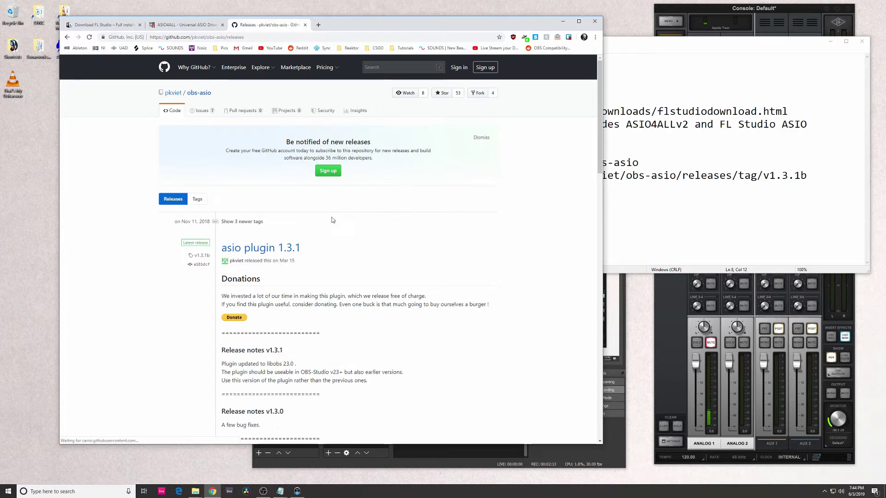
scroll(387, 256, down, 3)
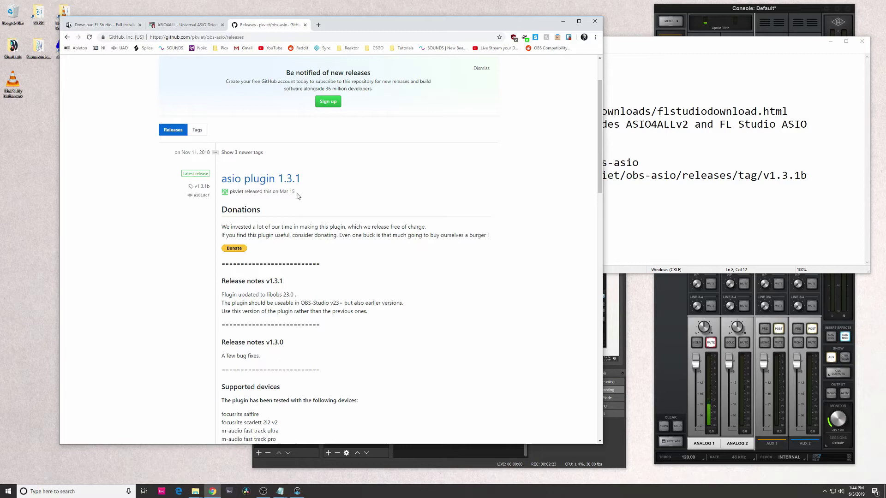
click(271, 181)
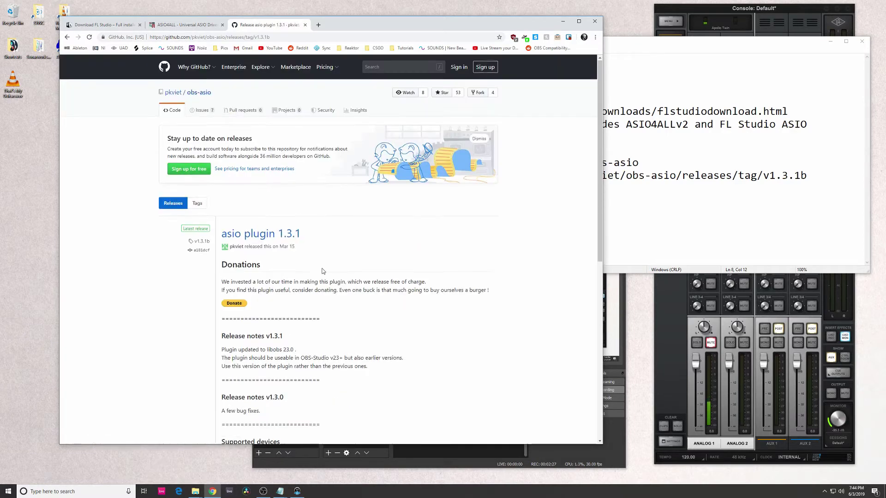
scroll(320, 262, down, 7)
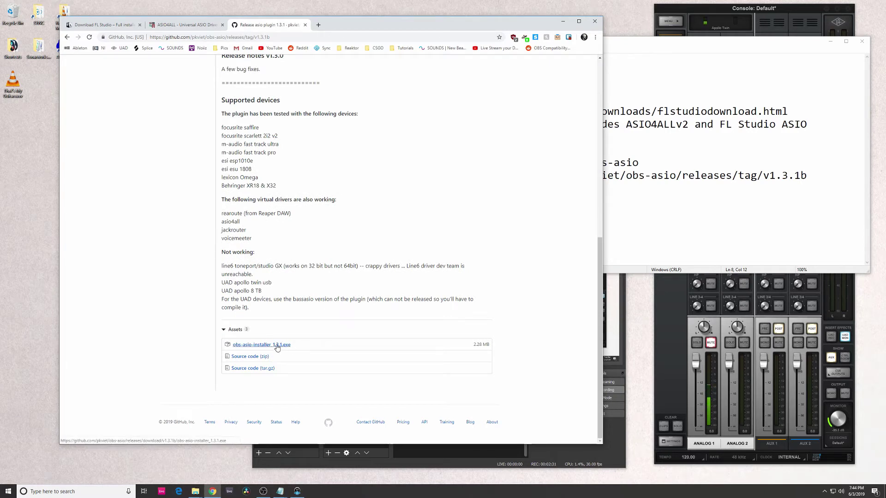
- Restore the OBS and Apollo Twin USB folder and select the downloaded installers
mouse_move(195, 491)
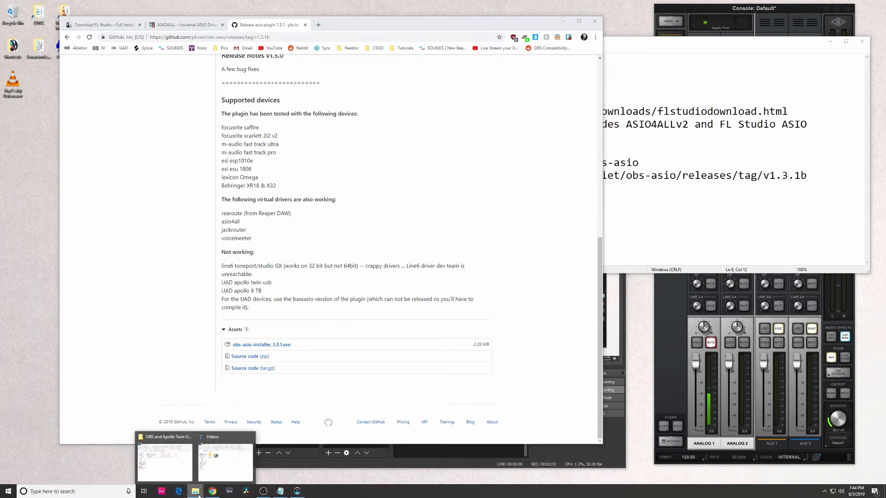
click(166, 463)
drag(680, 329, 629, 325)
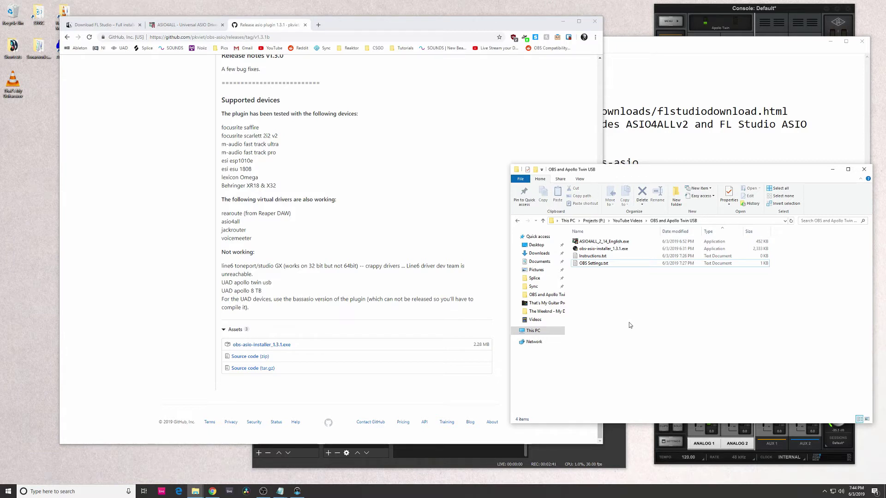
drag(667, 311, 611, 346)
- Bring the OBS Settings notes forward with their text focused
click(863, 169)
click(613, 176)
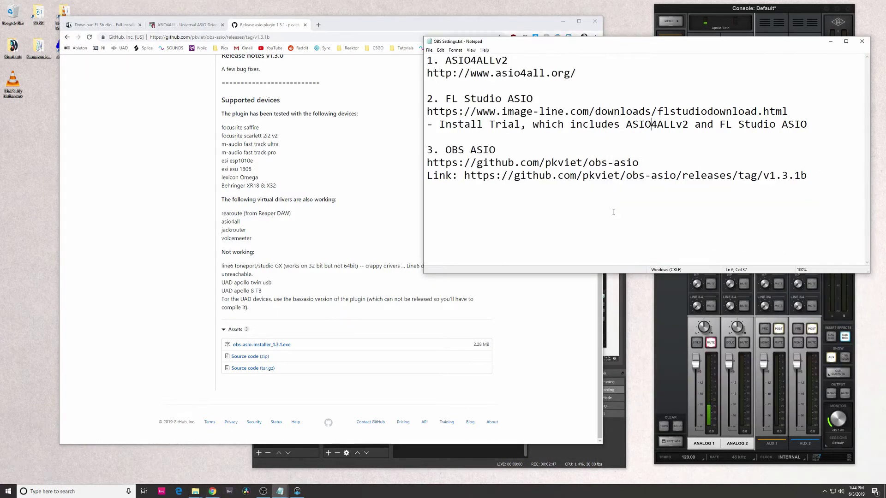
click(607, 198)
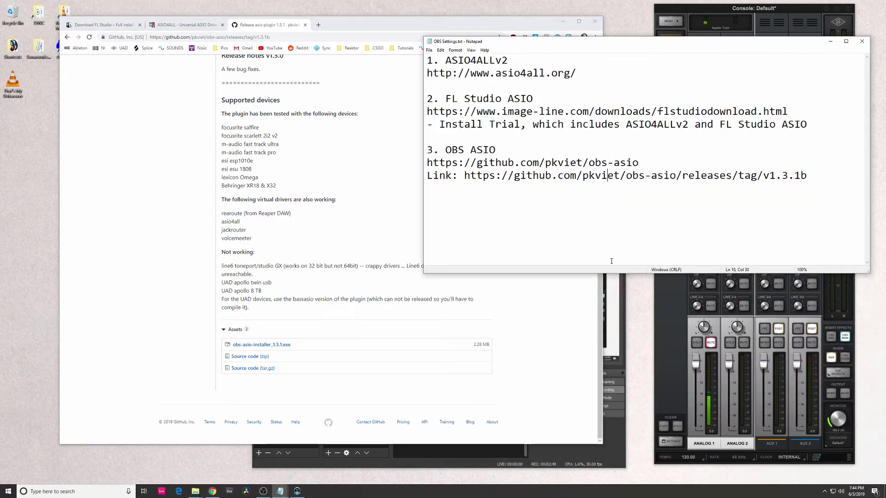
- Show OBS's ASIO device settings for ASIO4ALL v2: 48000 sample rate, 256 buffer, 32 Bit Float
click(607, 439)
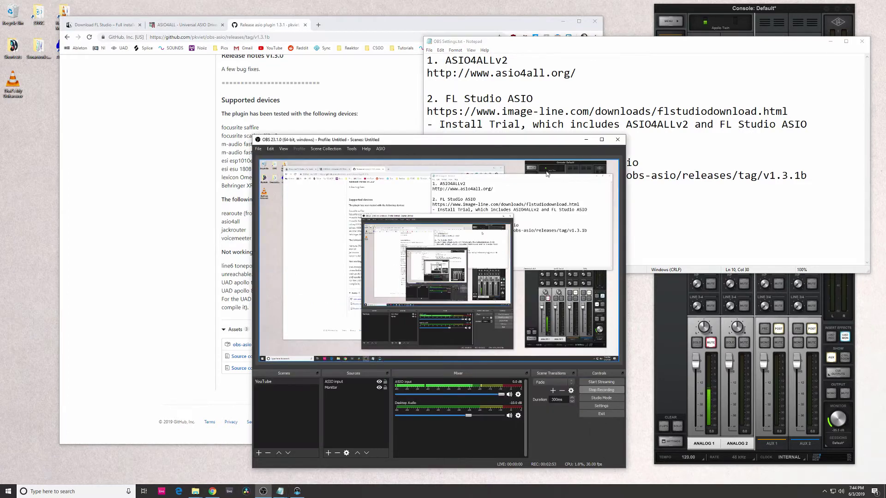
click(507, 112)
click(420, 140)
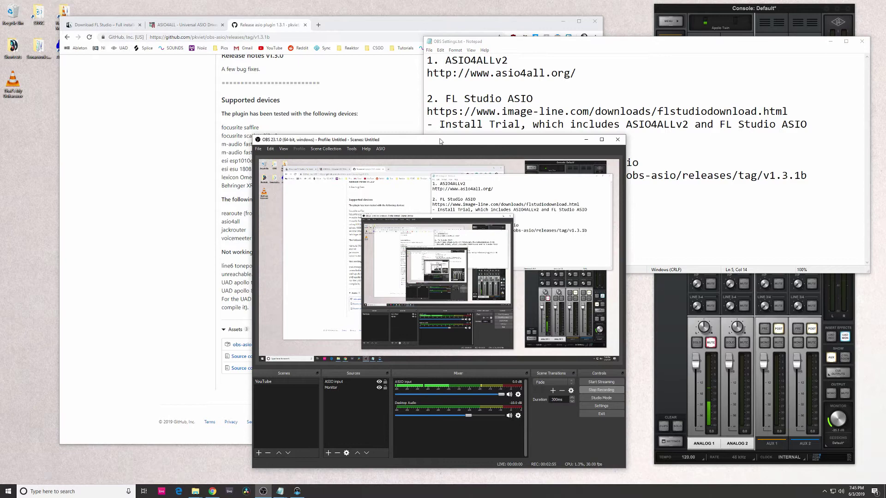
click(497, 111)
click(380, 149)
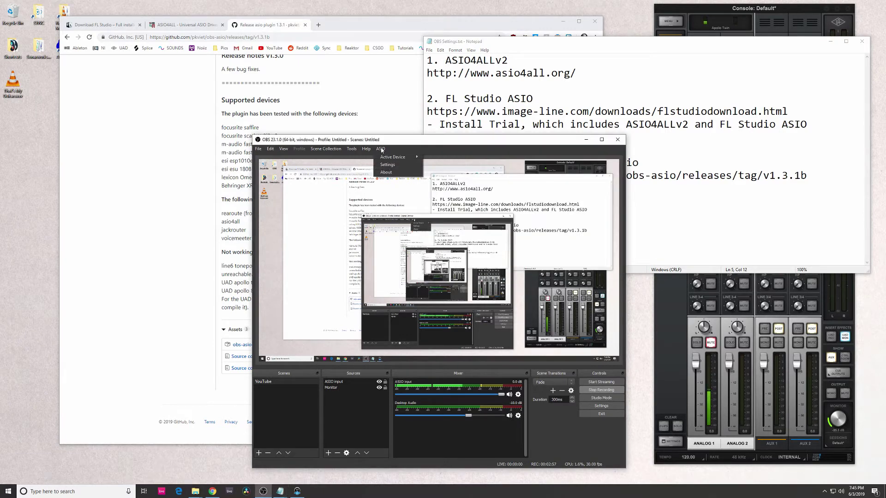
mouse_move(388, 159)
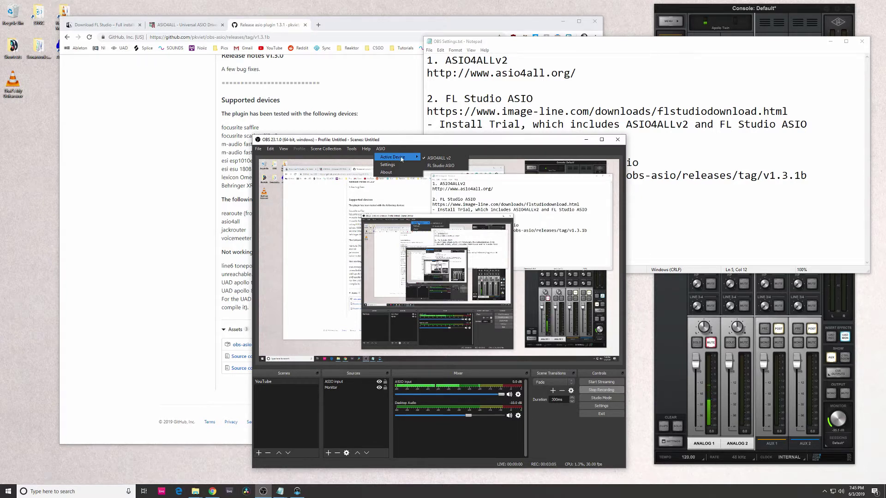
click(447, 161)
click(369, 199)
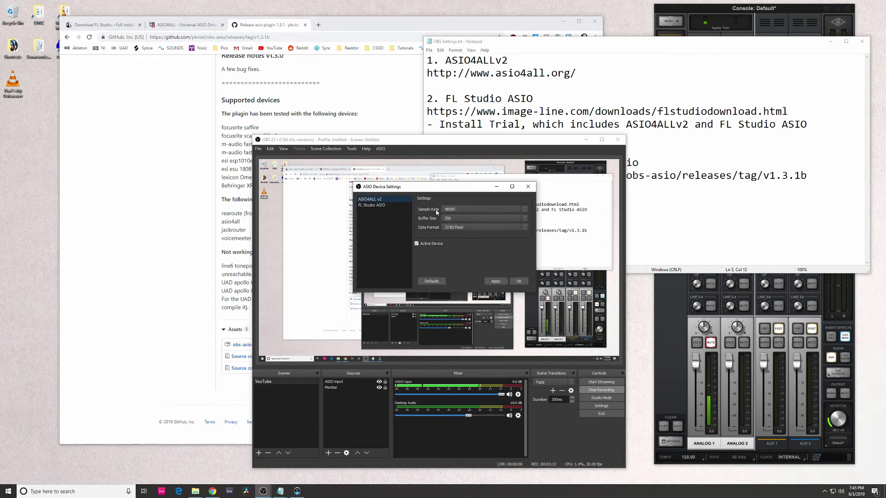
- Open UAD Meter & Control Panel and Console Settings from the UAD tray icon
click(743, 11)
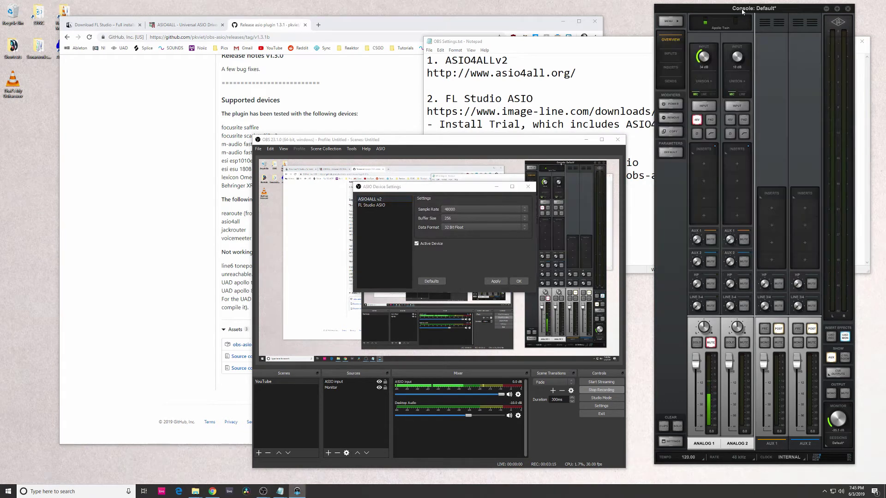
right_click(825, 492)
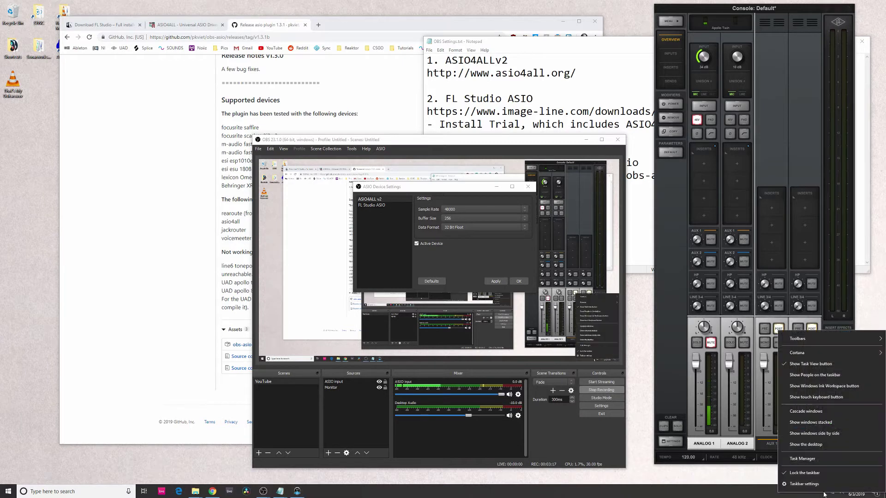
click(825, 492)
right_click(842, 463)
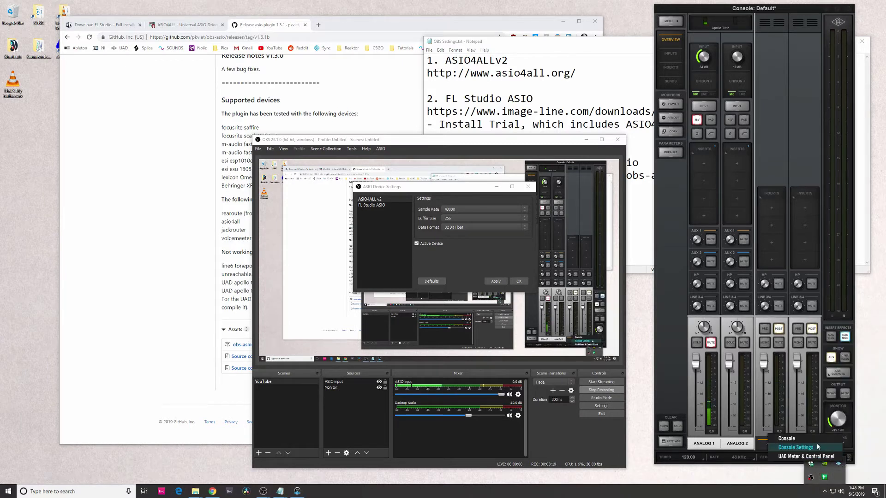
right_click(811, 463)
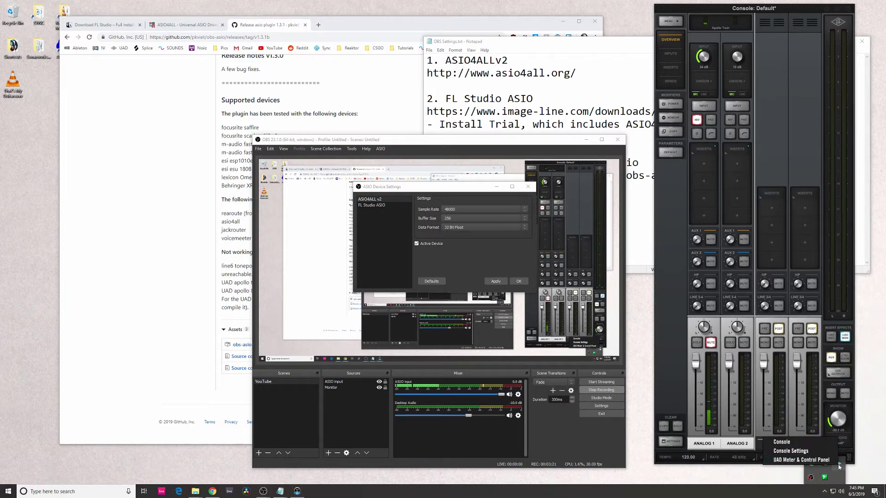
click(807, 461)
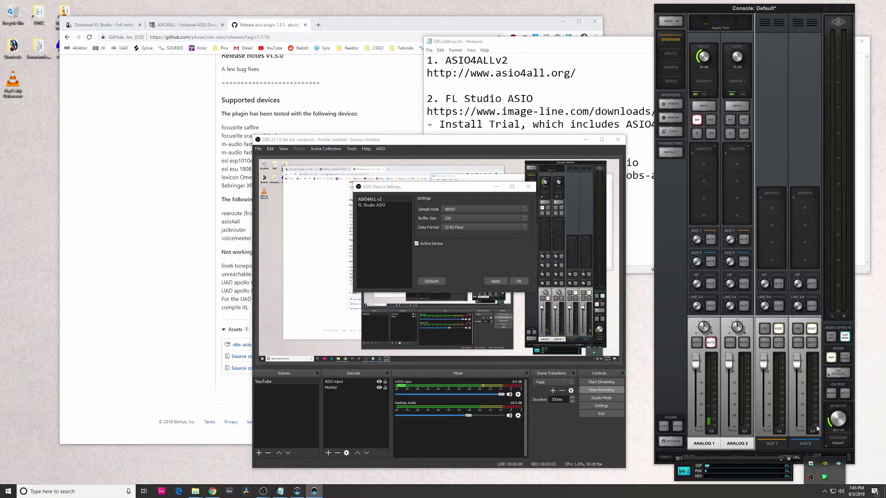
right_click(838, 464)
click(793, 449)
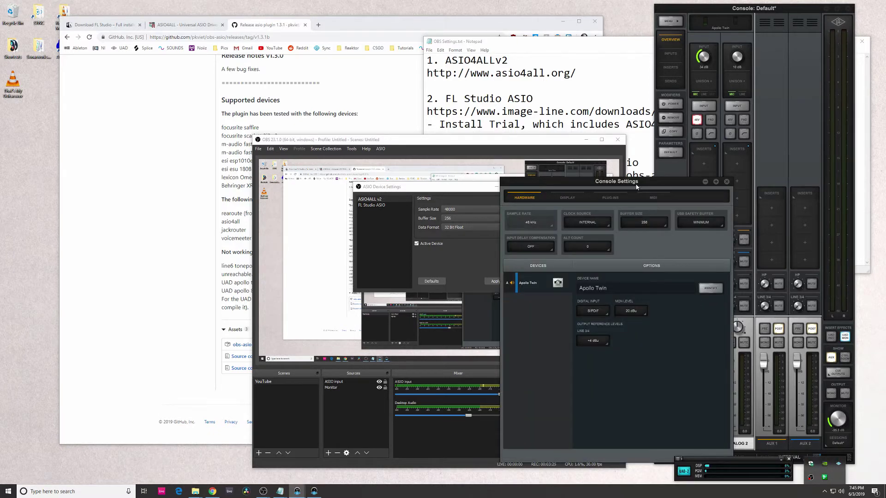
- Compare Console Settings with the ASIO data format, keep 32 Bit Float, and close Console Settings
drag(636, 186, 752, 189)
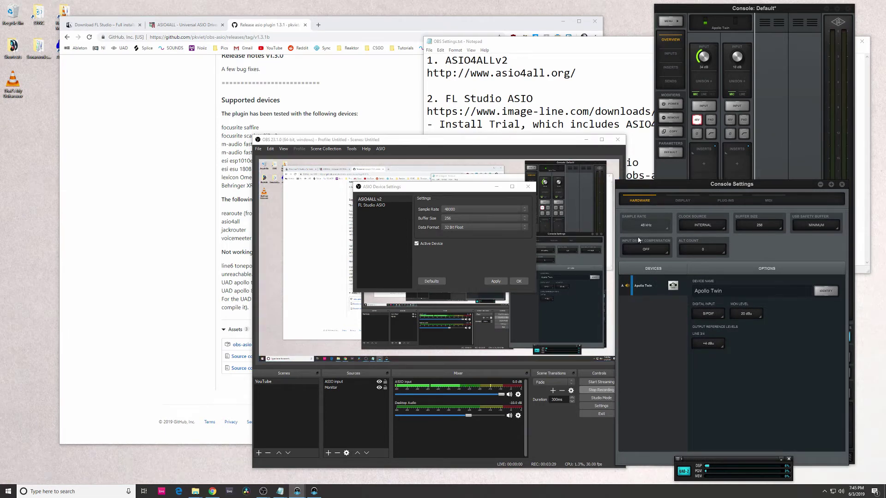
click(449, 227)
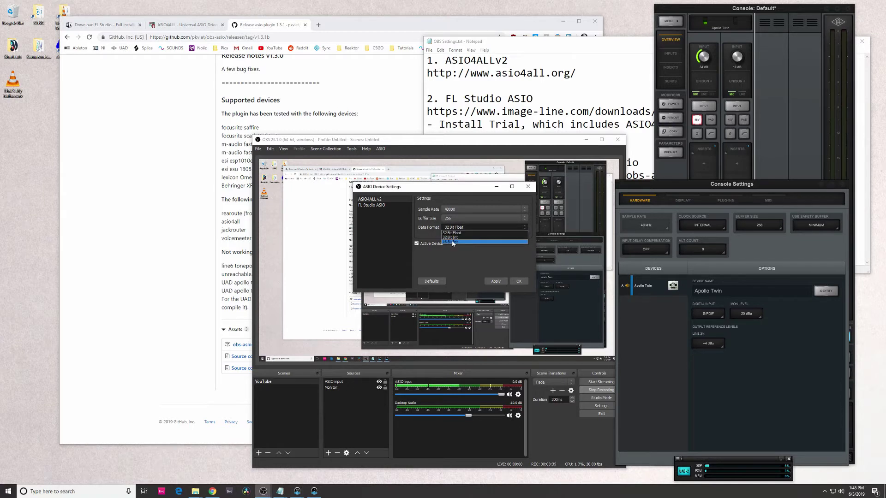
click(431, 231)
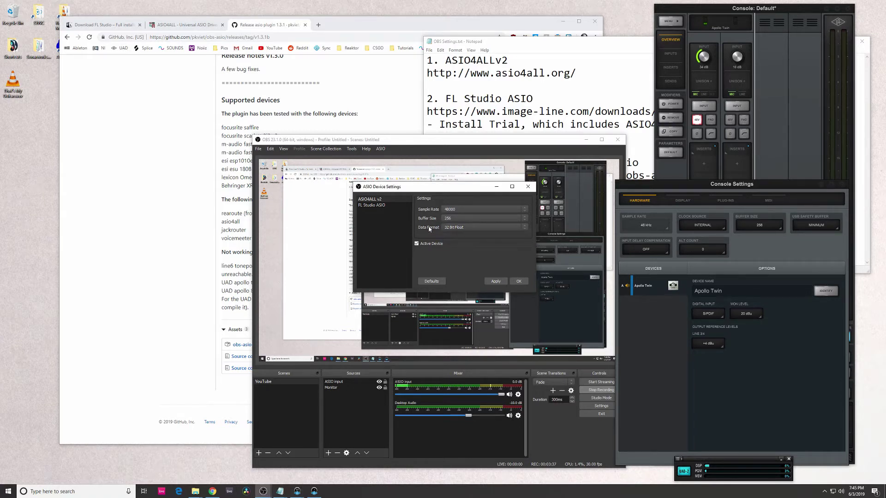
click(843, 183)
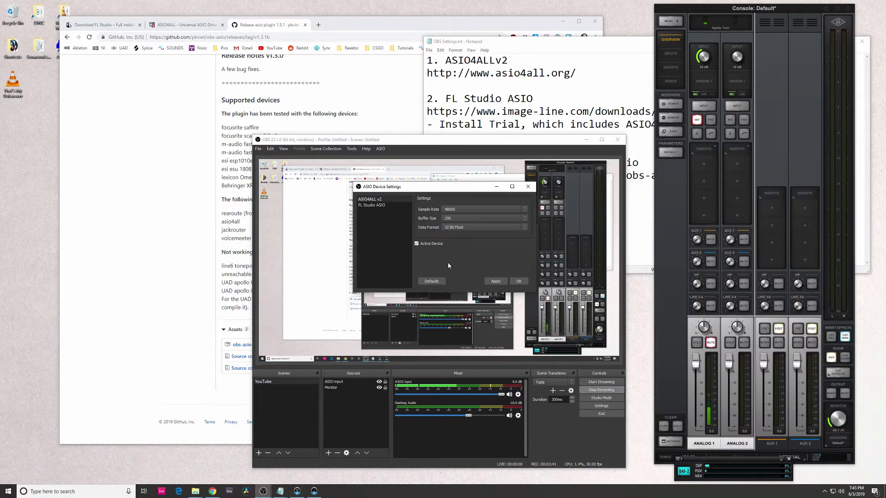
- Accept the ASIO settings, confirm OBS Audio at 48 kHz stereo with Apollo Twin desktop audio, then cancel
click(519, 281)
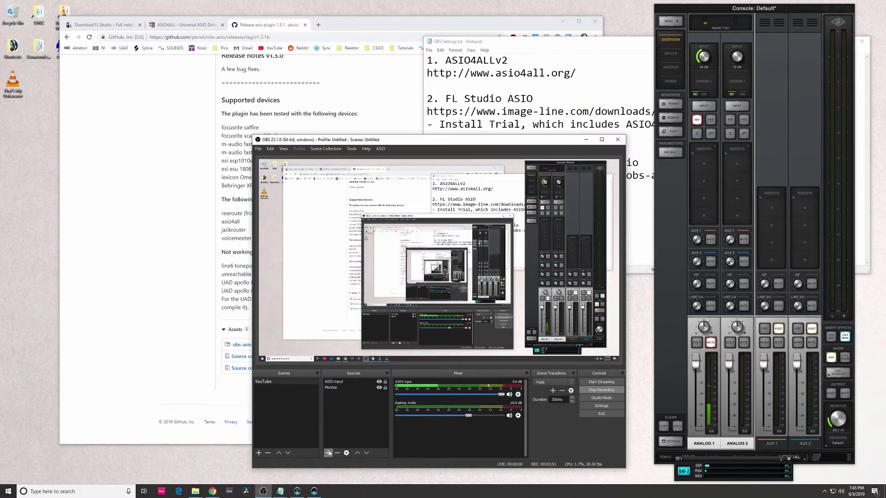
click(605, 406)
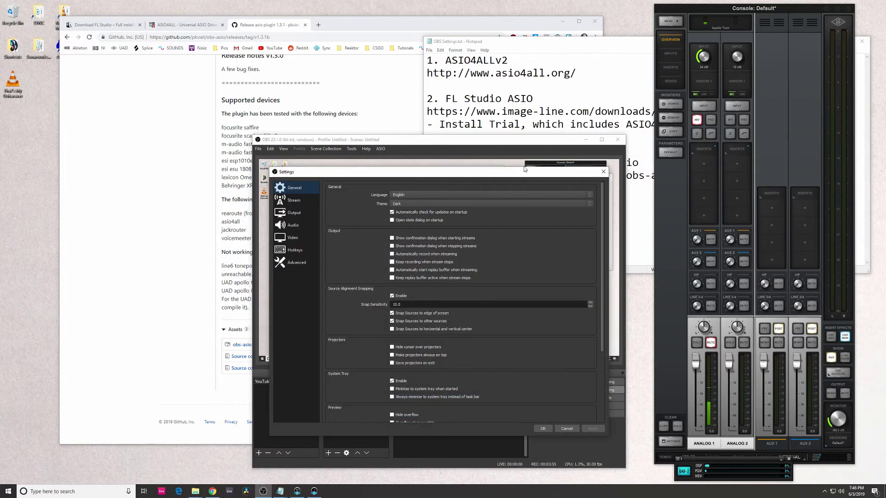
drag(520, 176, 369, 154)
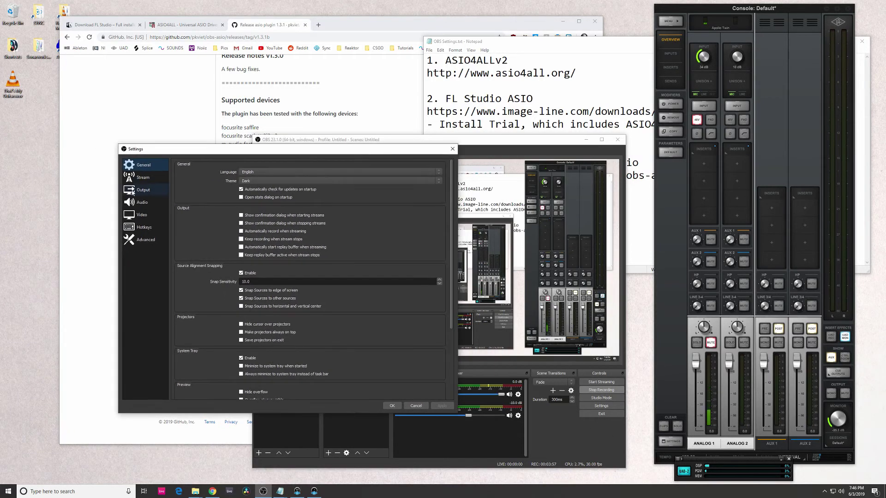
click(142, 206)
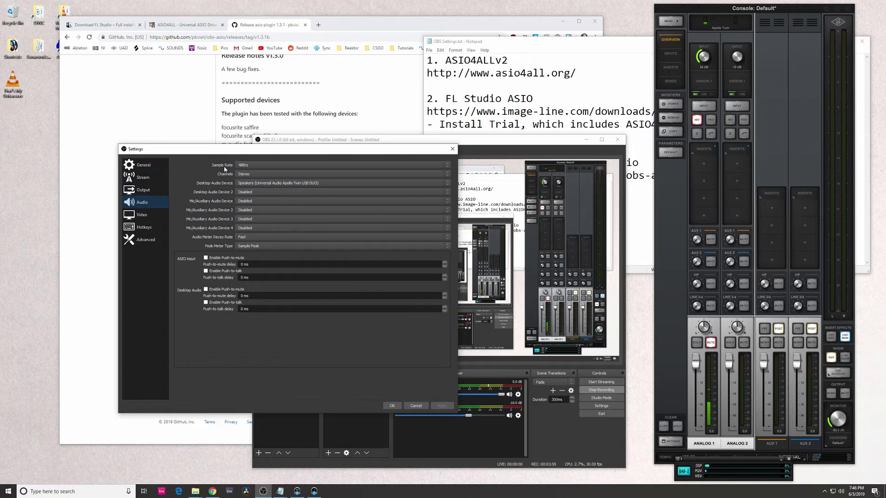
drag(282, 153, 438, 175)
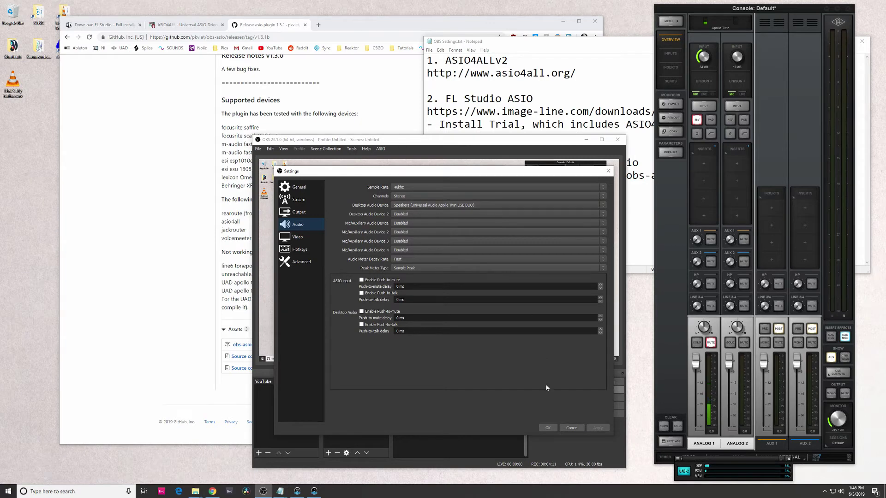
click(572, 428)
click(346, 382)
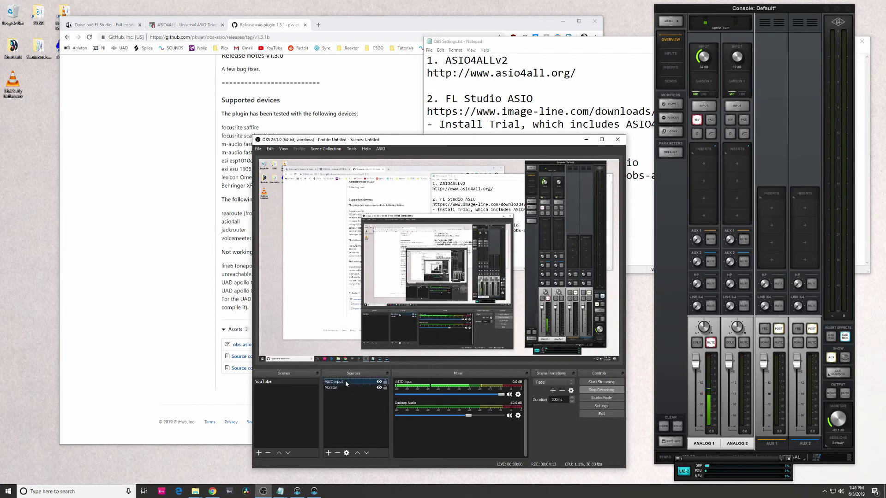
- Add an ASIO input source using device ASIO4ALL v2
click(328, 452)
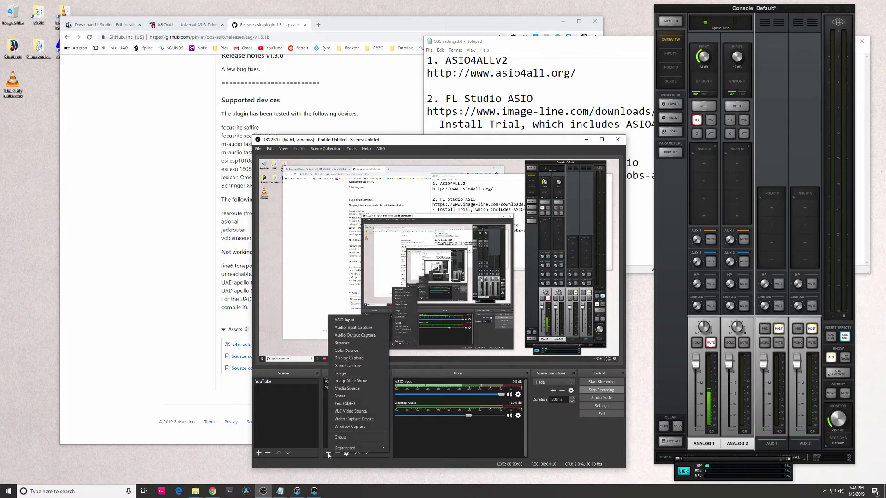
click(353, 324)
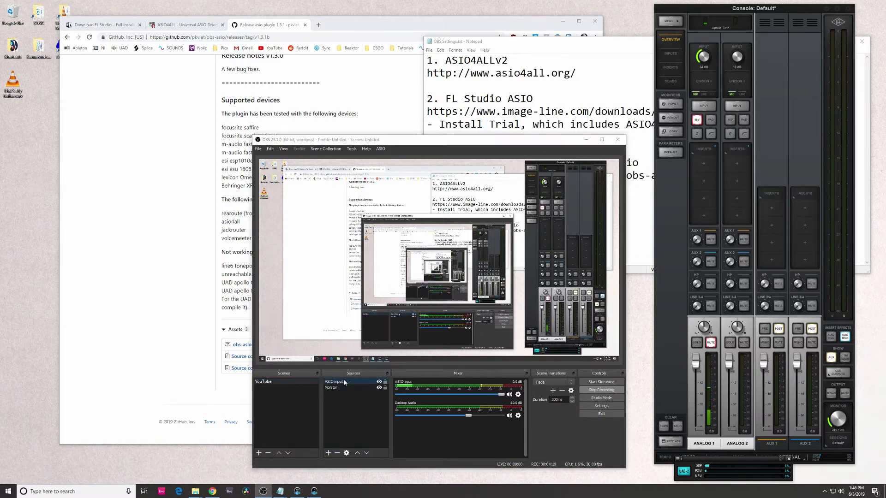
drag(449, 201, 245, 131)
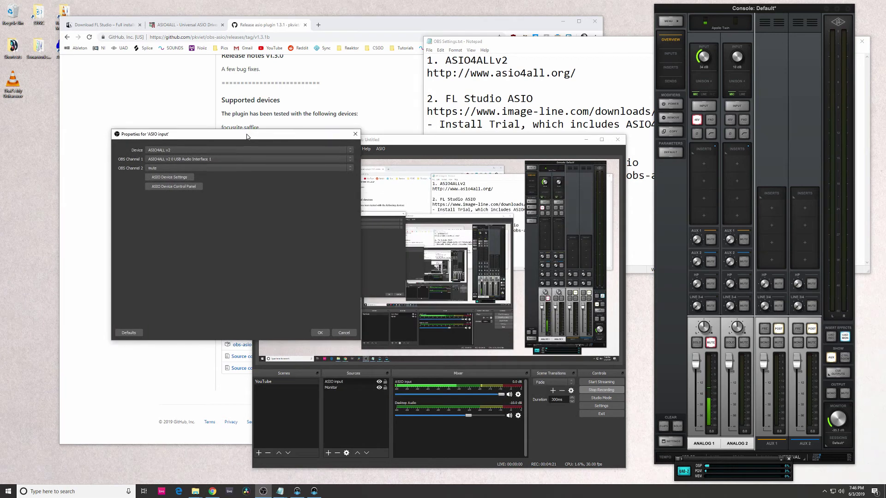
click(184, 147)
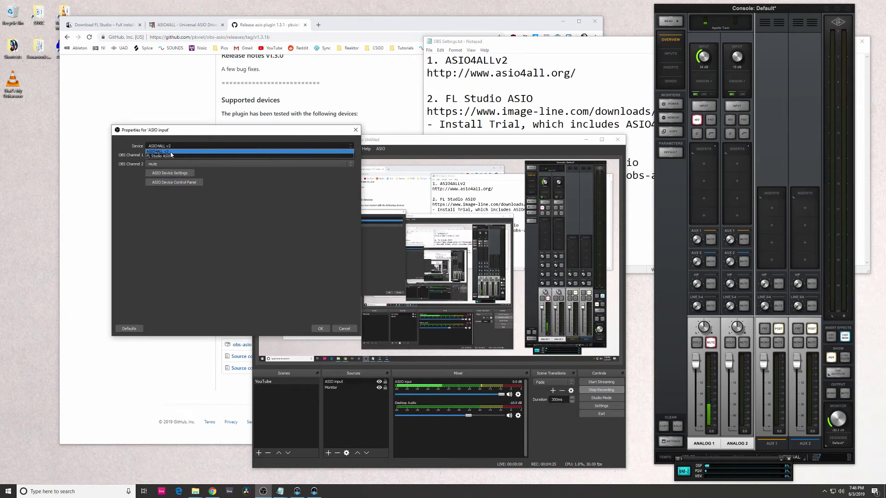
click(177, 137)
- Set Channel 1 to ASIO4ALL v2 0 USB Audio Interface 1 and close the properties
drag(177, 130, 189, 157)
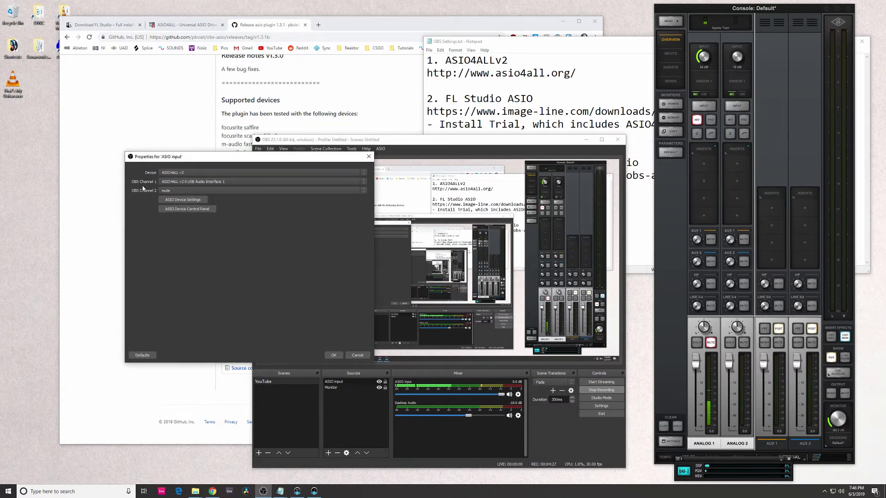
click(178, 183)
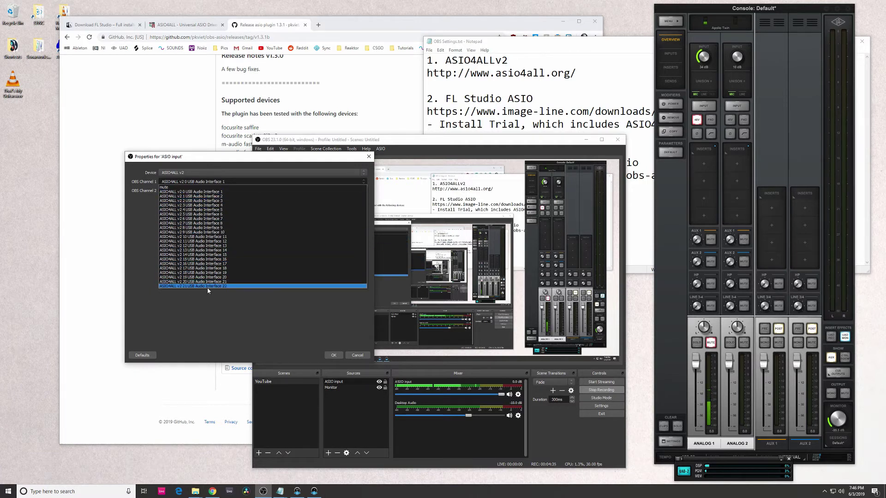
click(310, 290)
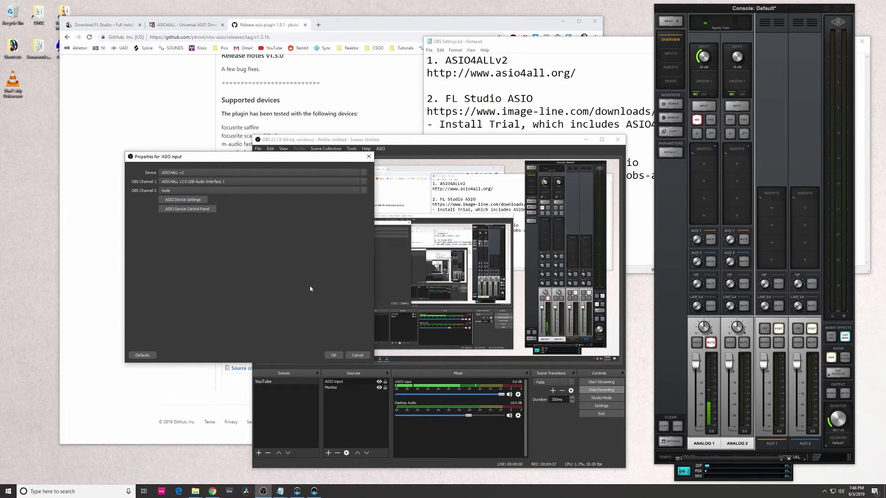
click(357, 356)
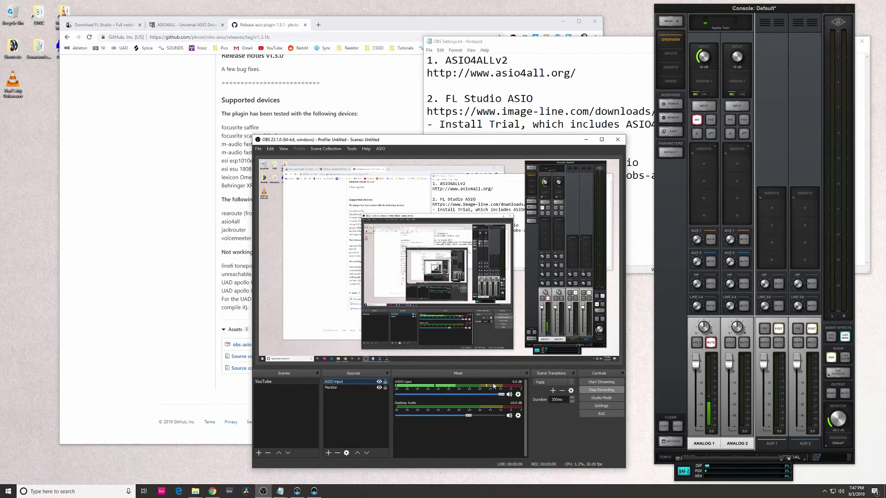
- Rearrange the OBS and setup notes windows, leaving OBS in front
drag(498, 141, 483, 140)
click(595, 48)
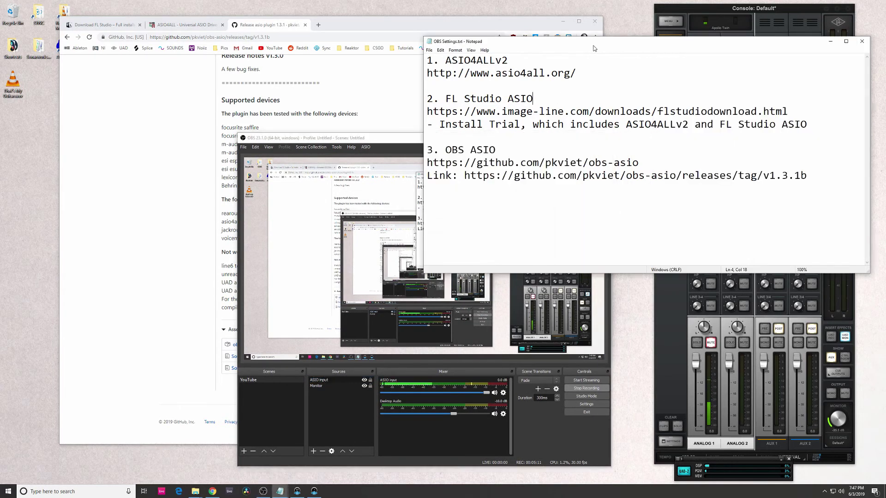
drag(594, 48, 549, 37)
drag(392, 138, 435, 132)
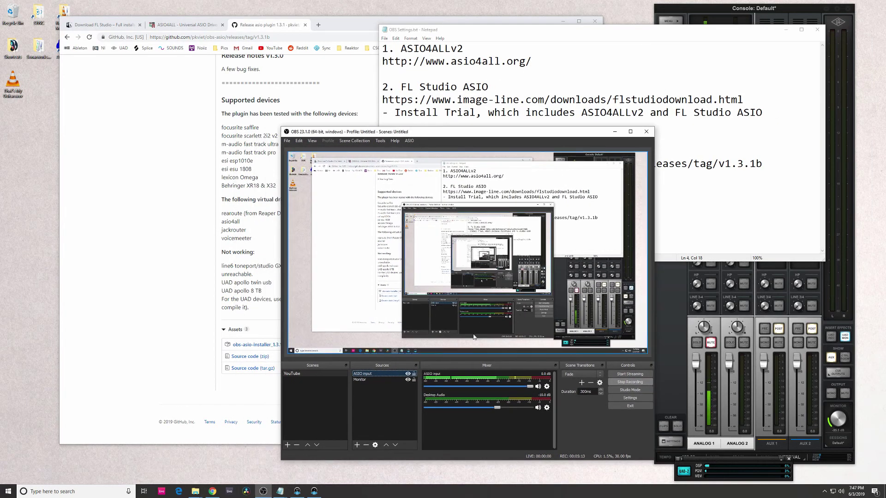
- Play That's My Guitar.wav in VLC as a test sound, stop it, and close VLC
click(20, 81)
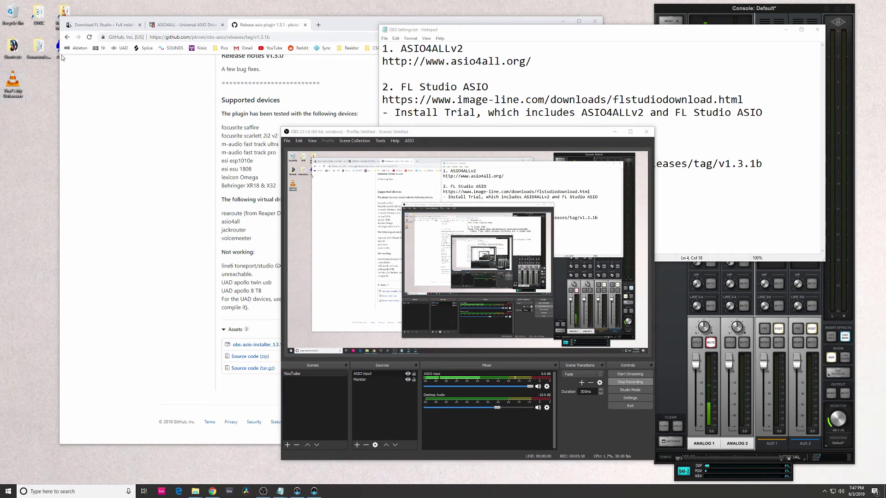
double_click(11, 83)
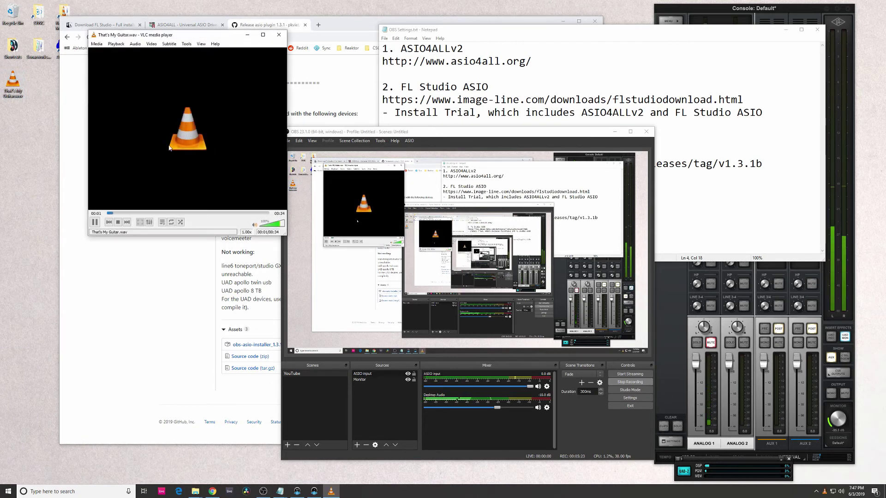
click(118, 222)
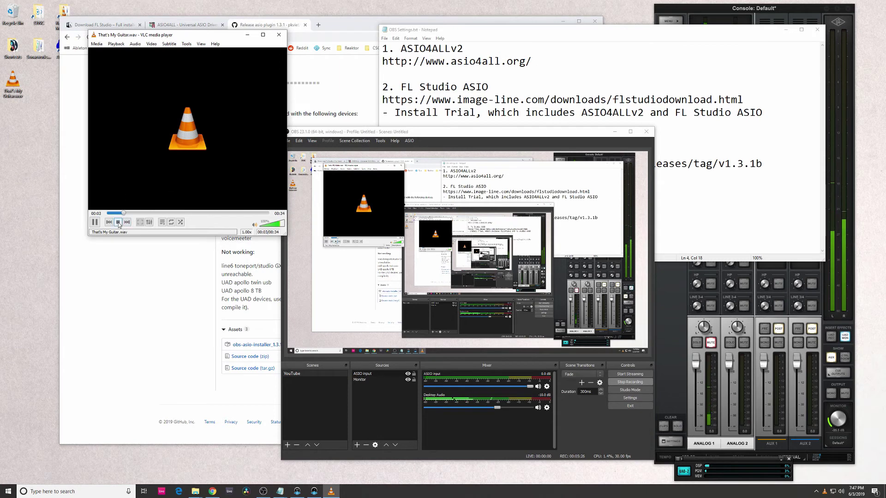
click(280, 36)
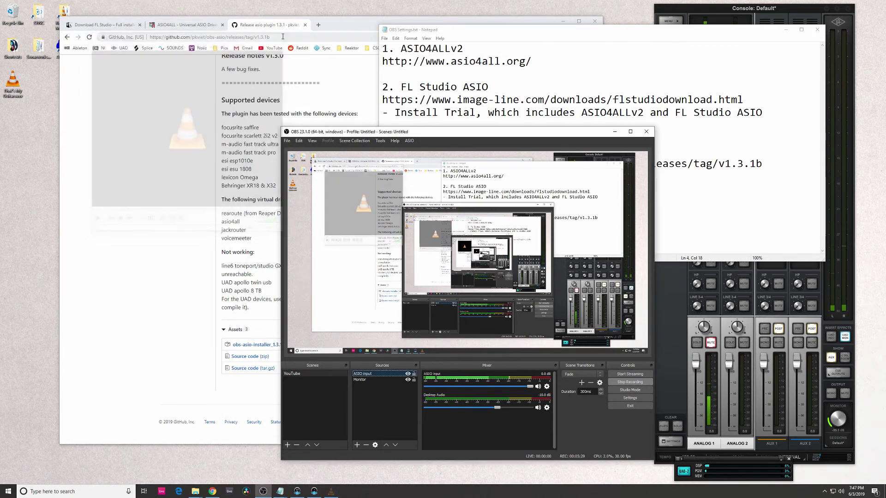
- Launch Ableton Live 10 Suite and open its Audio preferences from the Options menu
click(231, 492)
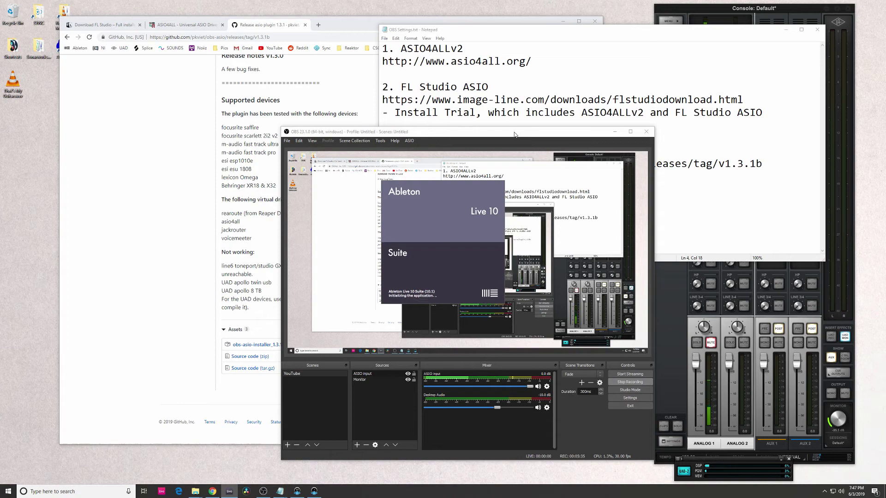
drag(514, 135, 710, 137)
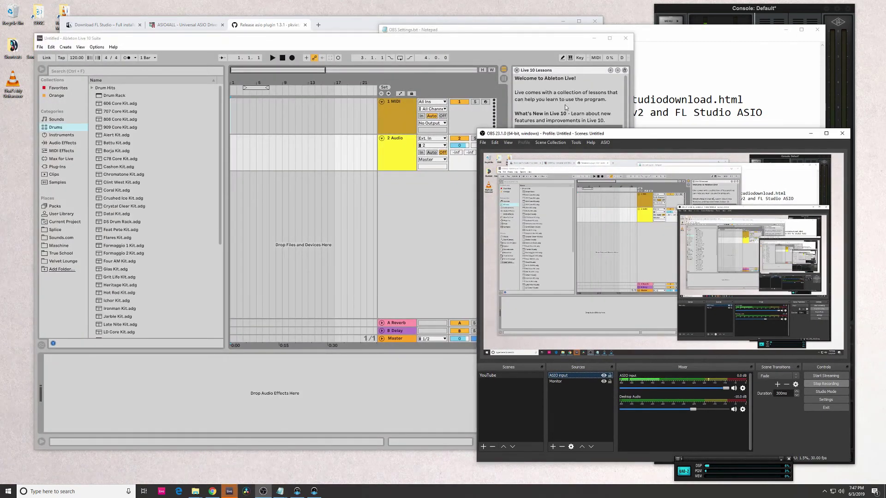
click(526, 38)
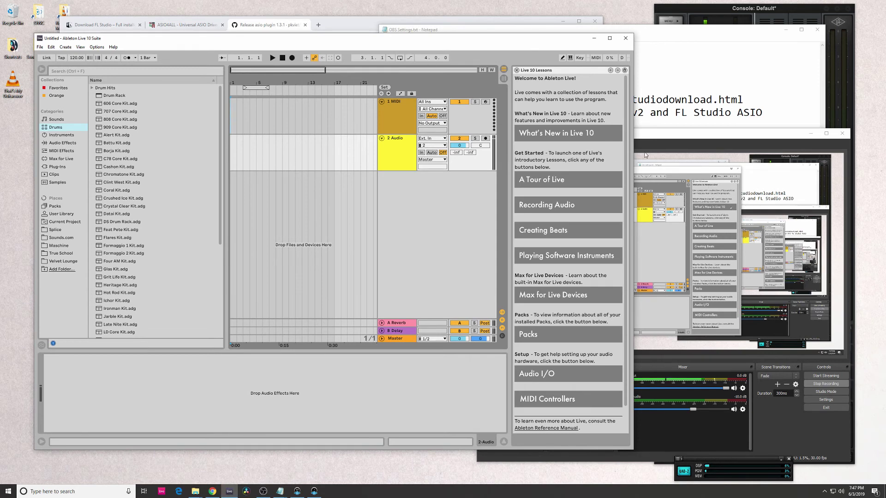
drag(661, 138, 660, 117)
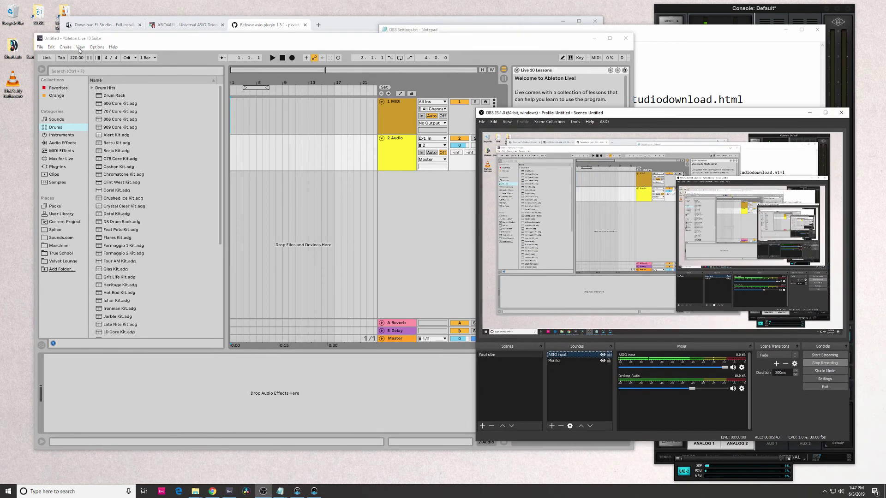
click(97, 47)
click(220, 200)
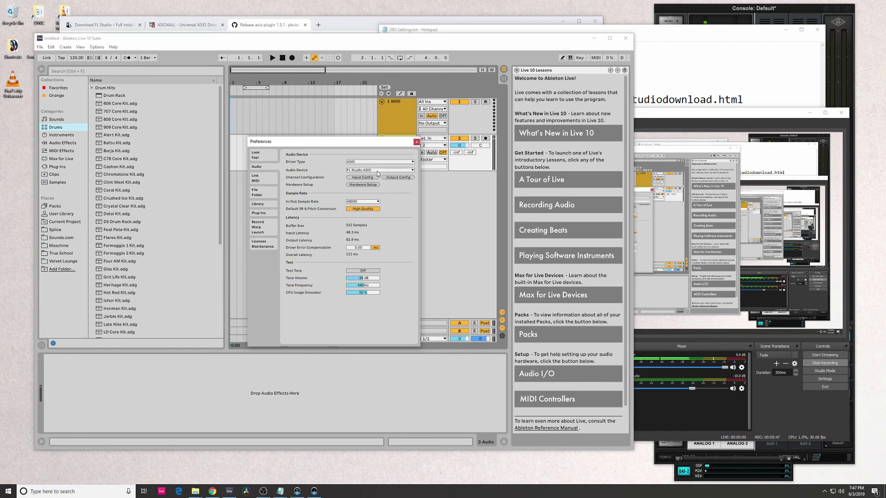
- Choose FL Studio ASIO as the audio device, giving 48000 Hz and a 512-sample buffer
click(675, 116)
drag(675, 118, 679, 80)
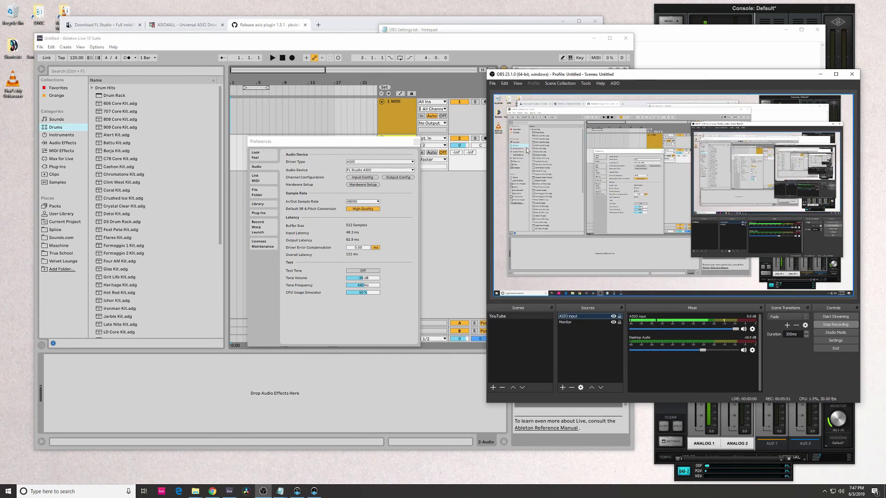
click(381, 170)
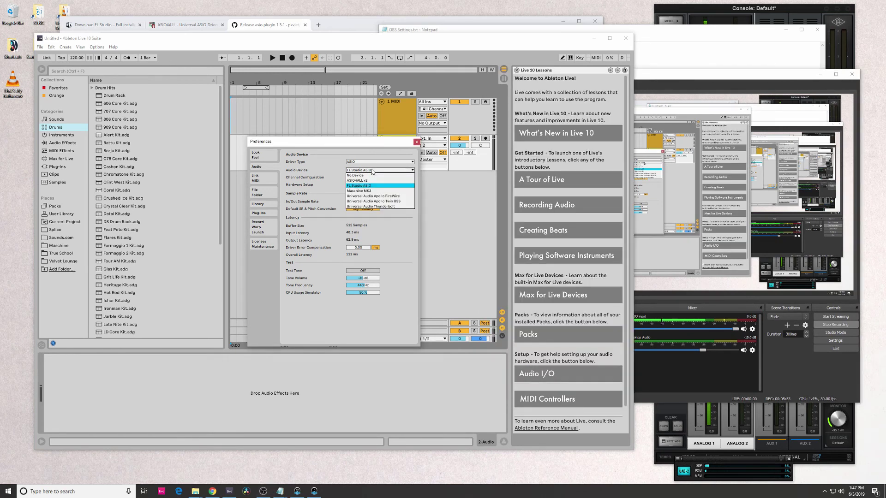
click(363, 145)
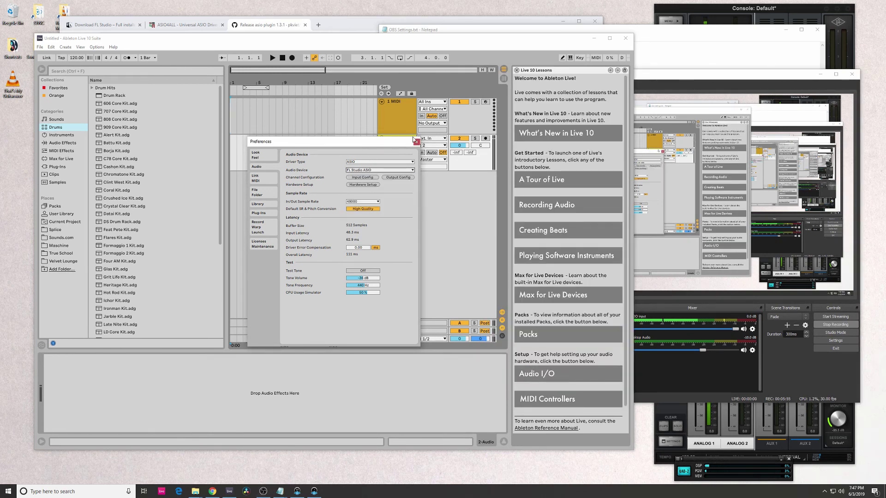
click(669, 82)
click(369, 170)
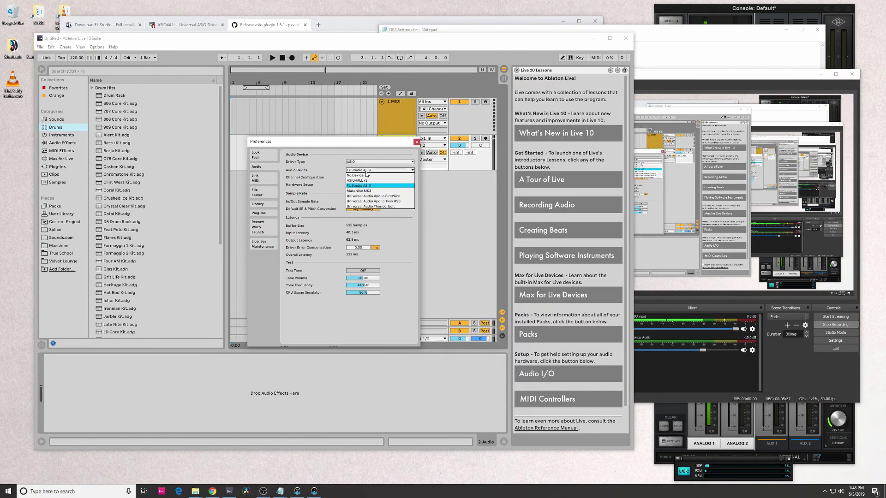
click(335, 168)
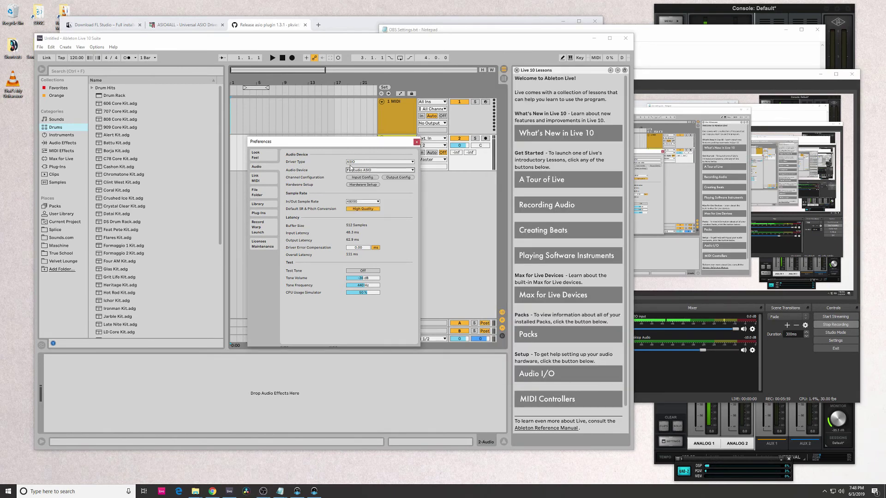
click(365, 184)
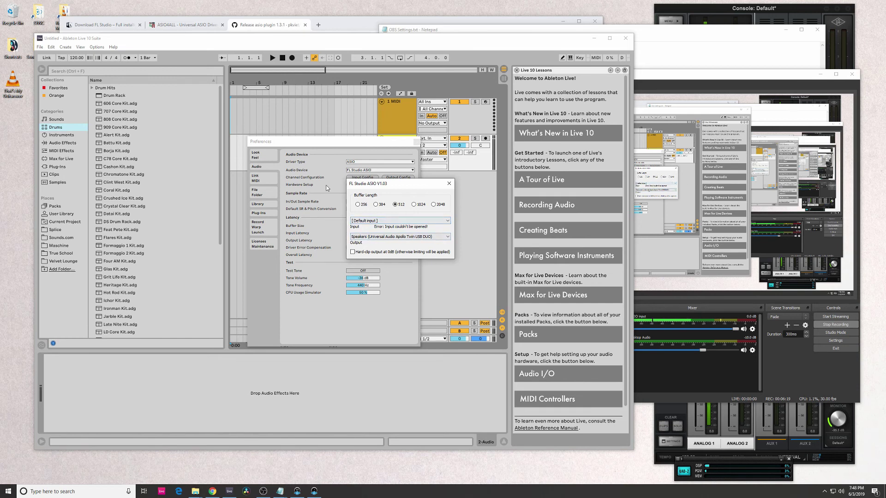
click(374, 237)
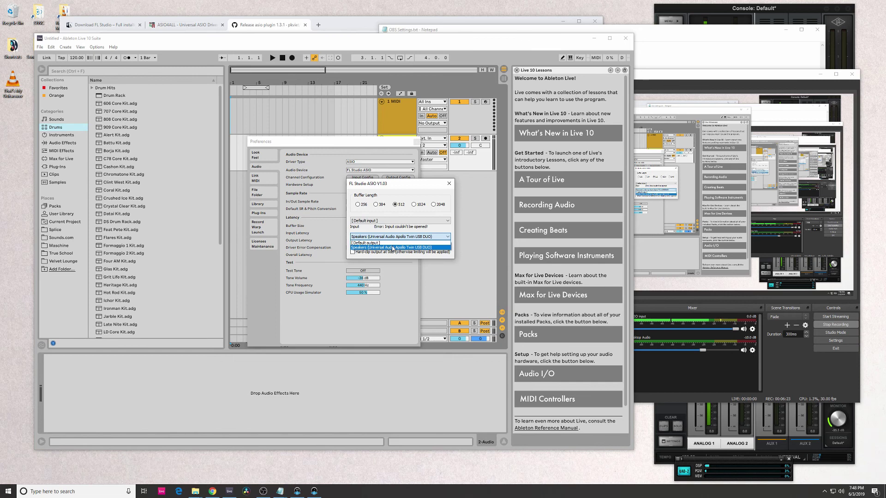
click(418, 247)
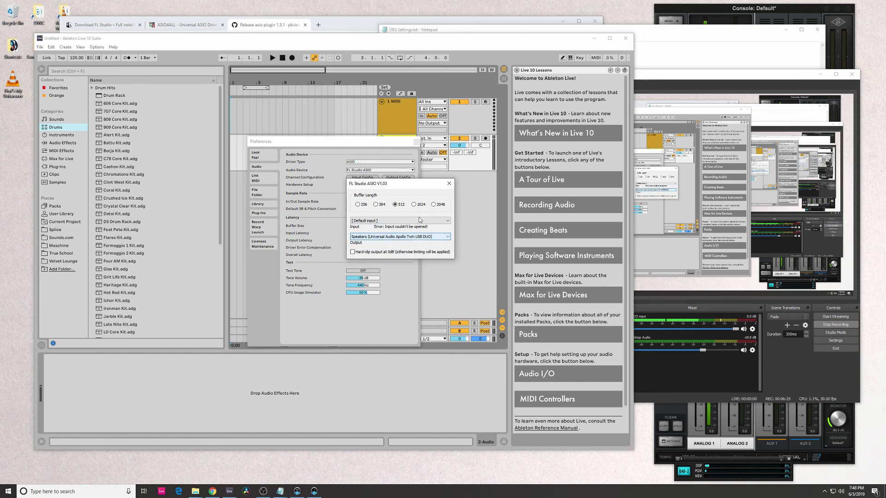
click(448, 184)
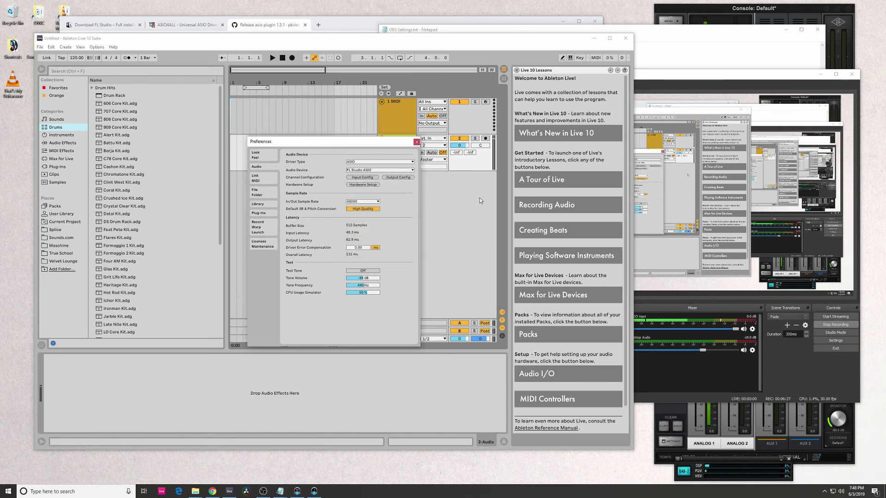
- Close Live's preferences, preview the Formaggio 1 Kit.adg drum kit, and place the arrangement insert marker
click(416, 142)
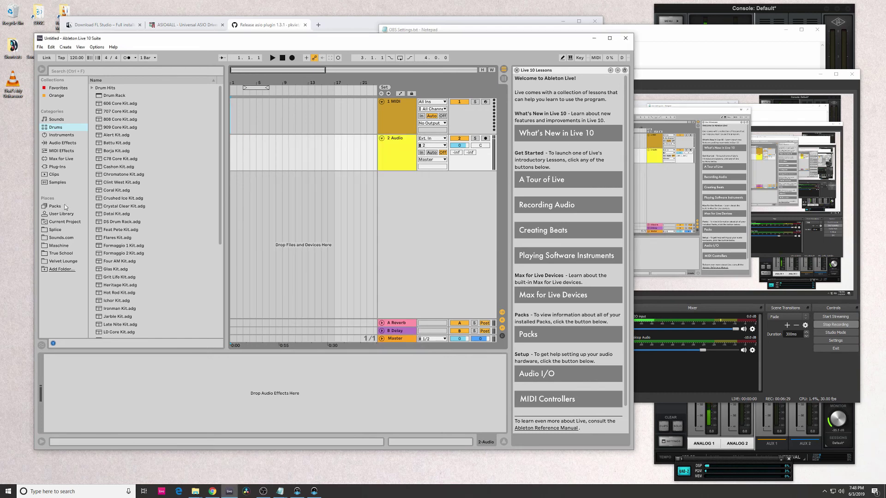
click(122, 246)
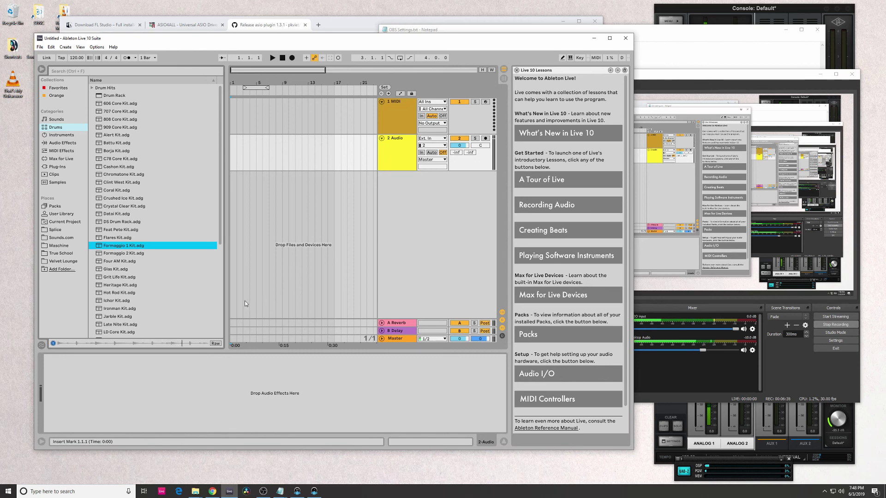
click(341, 240)
- Replay That's My Guitar.wav in VLC while watching OBS meters, close VLC, and centre OBS
click(12, 83)
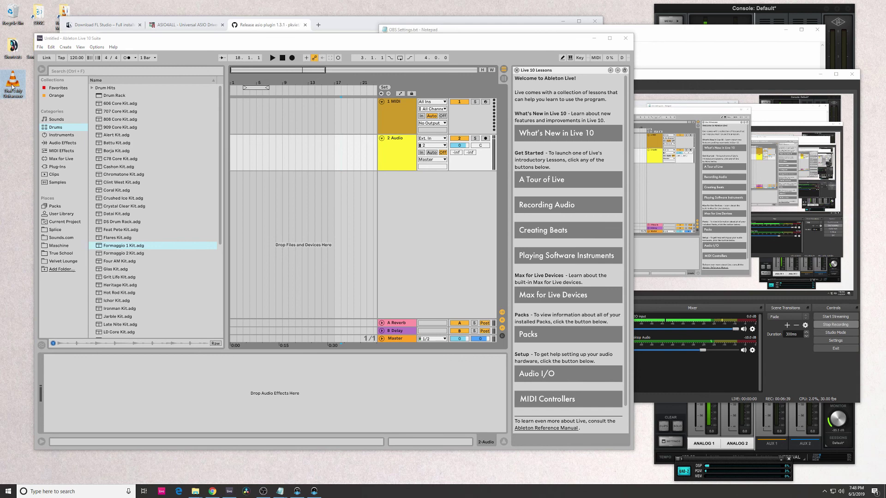
double_click(13, 85)
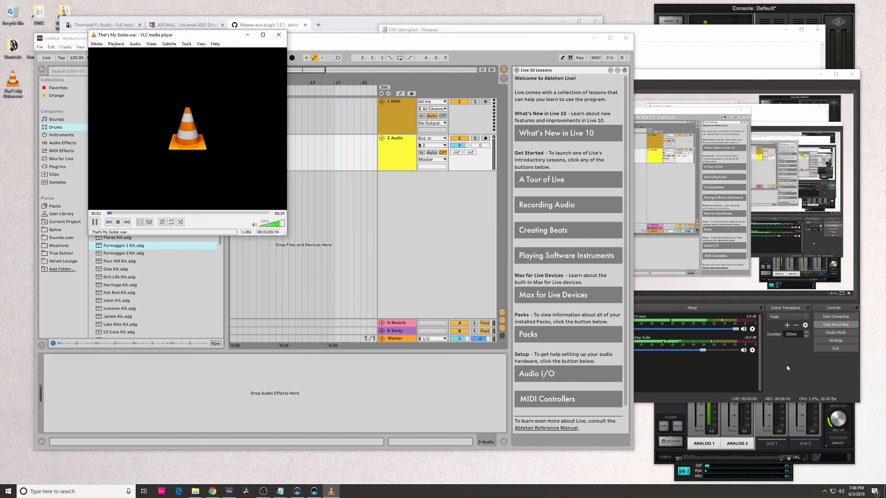
click(788, 367)
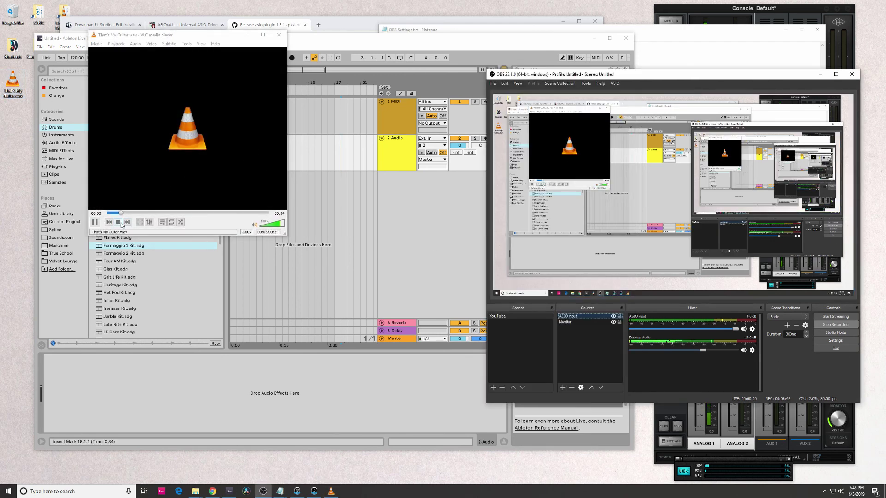
click(118, 222)
click(278, 35)
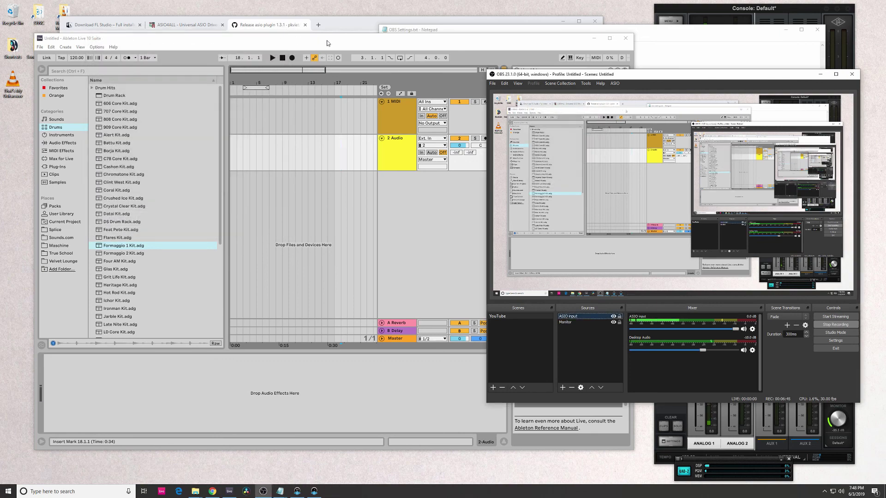
drag(688, 78, 444, 105)
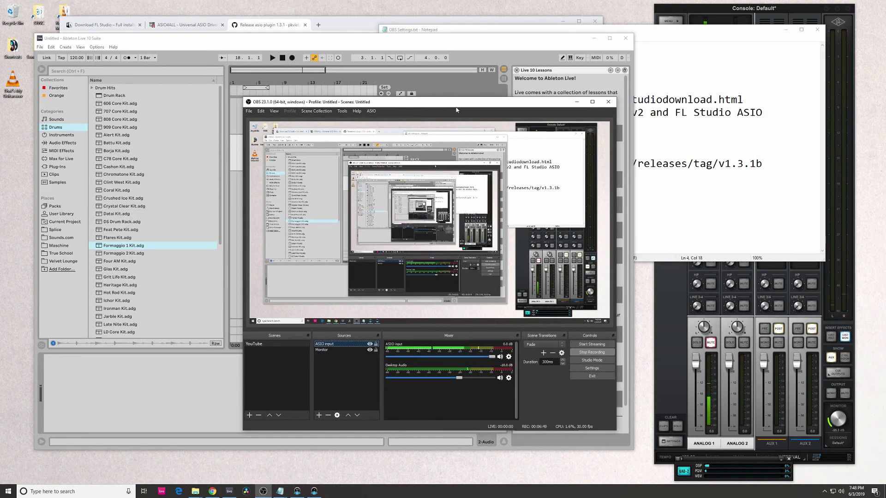